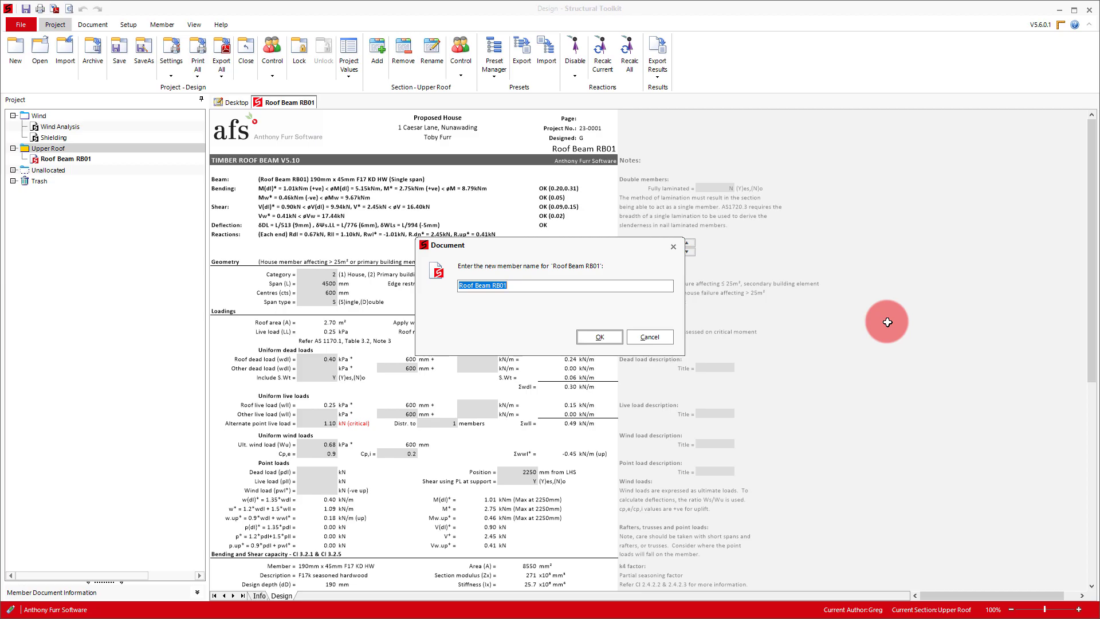
- Rename the roof beam member as Lintel UL01
{"action": "type", "text": "Lintel UL01"}
{"action": "key", "text": "Return"}
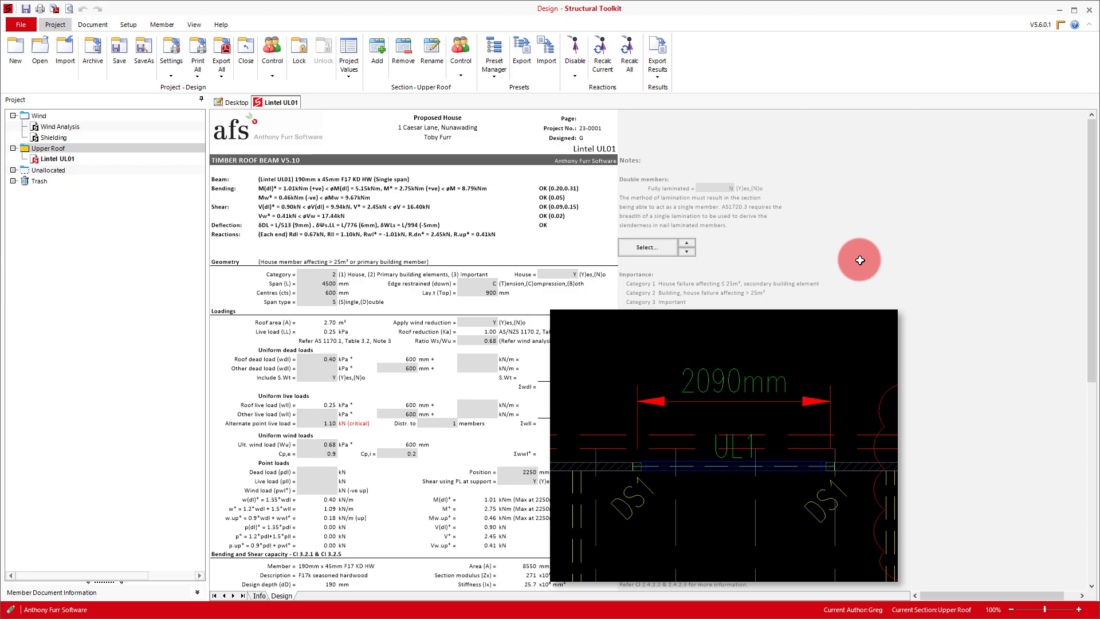
- Set Lintel UL01's span to 2100 mm and its centres to 3800 mm
{"action": "left_click", "coordinate": [318, 284]}
{"action": "type", "text": "2"}
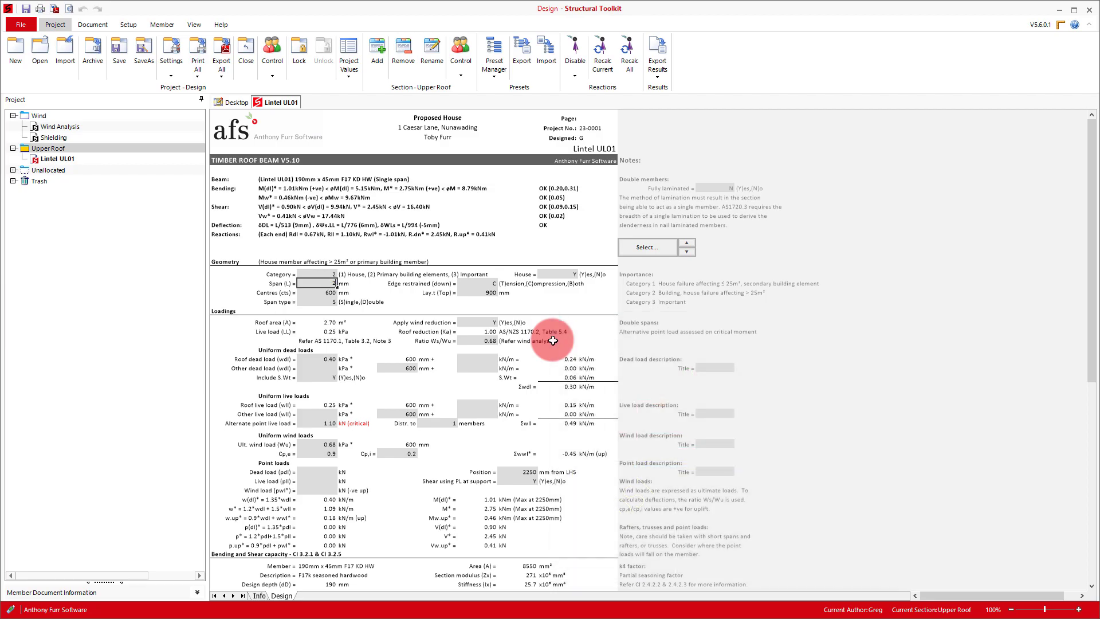
{"action": "type", "text": "100"}
{"action": "key", "text": "Return"}
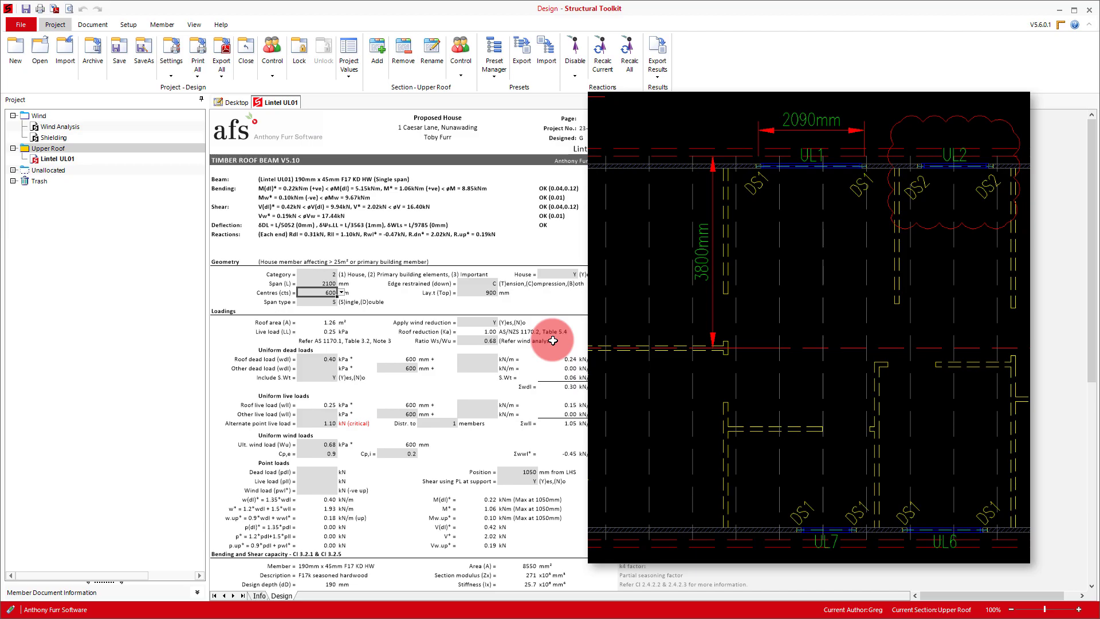
{"action": "type", "text": "380"}
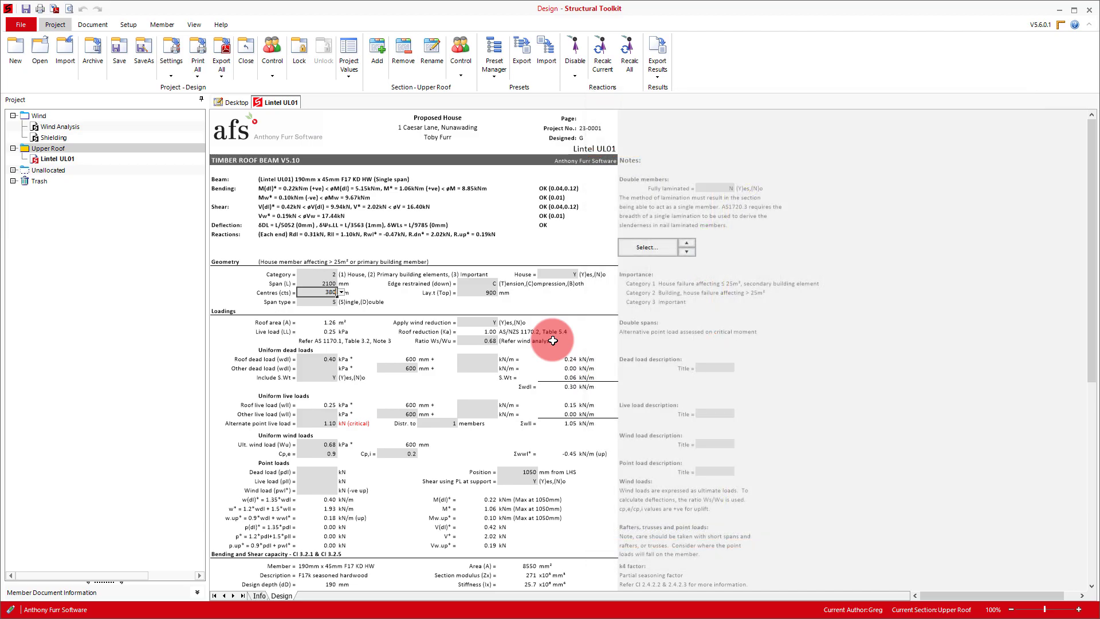
{"action": "key", "text": "Return"}
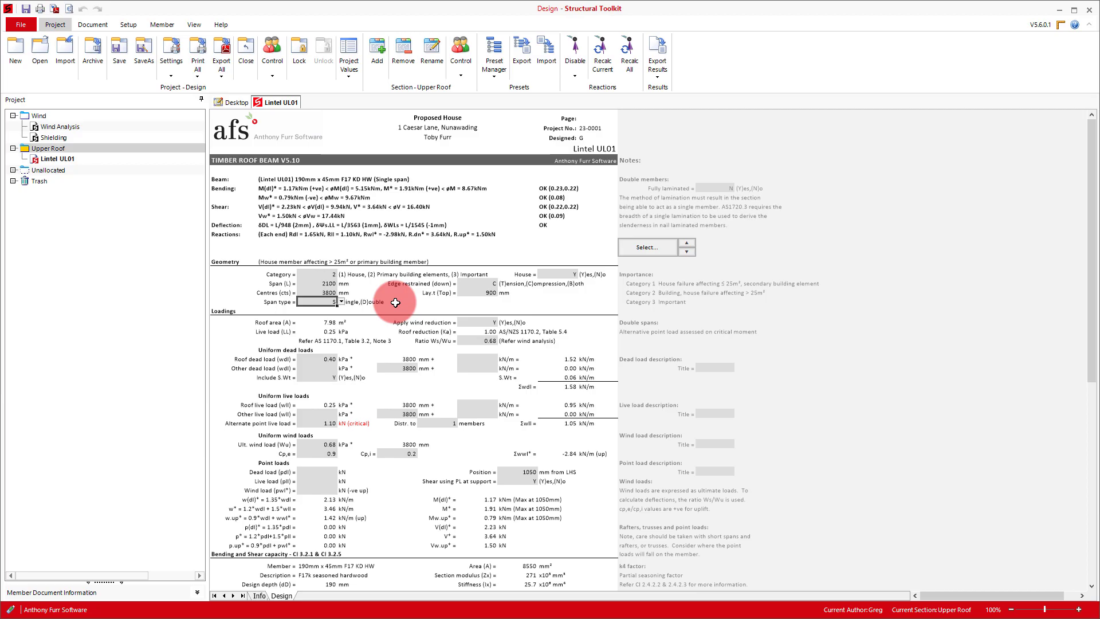
- Add an other uniform dead load of 0.5 kPa over a 300 mm width
{"action": "left_click", "coordinate": [321, 368]}
{"action": "type", "text": "0.5"}
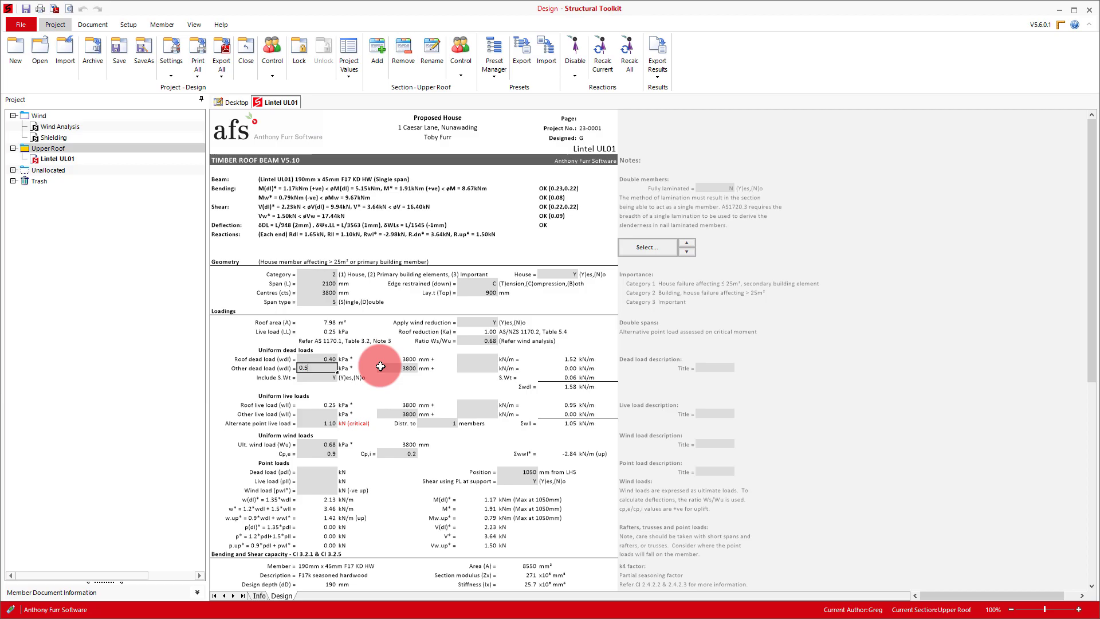
{"action": "key", "text": "Tab"}
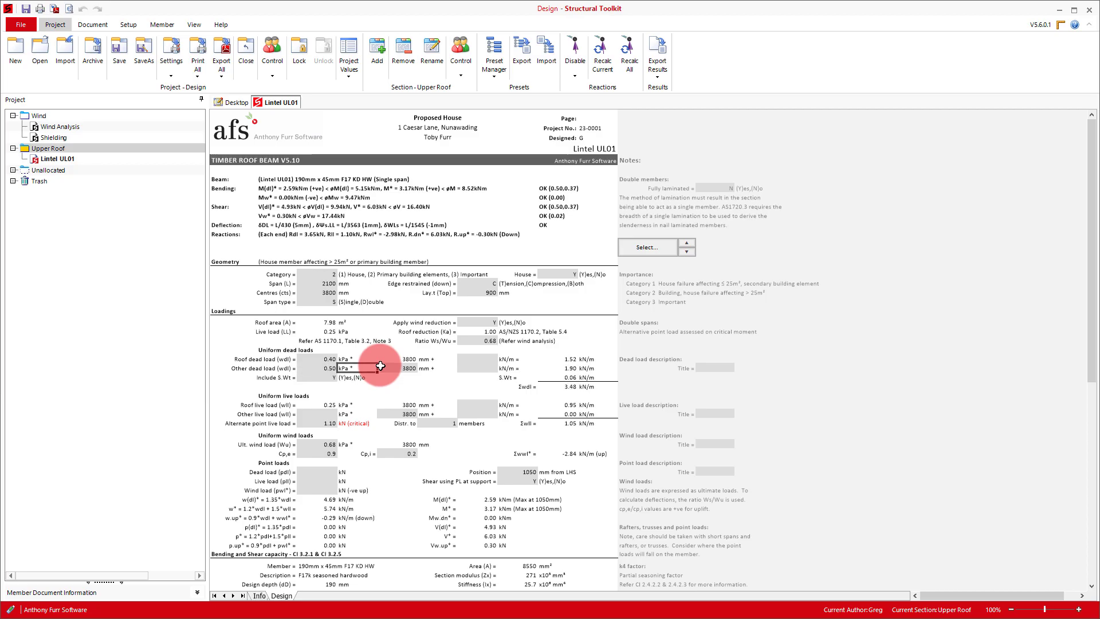
{"action": "key", "text": "Tab"}
{"action": "type", "text": "300"}
{"action": "key", "text": "Tab"}
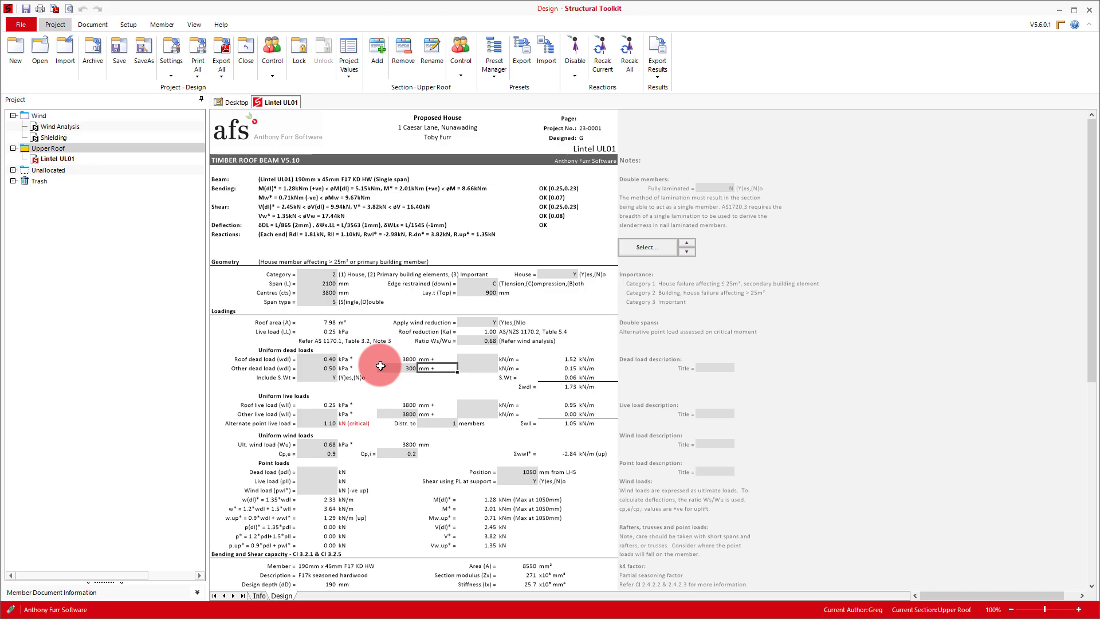
- Title the other dead load "Wall dead load" and clear the width of the other live load
{"action": "left_click", "coordinate": [712, 369]}
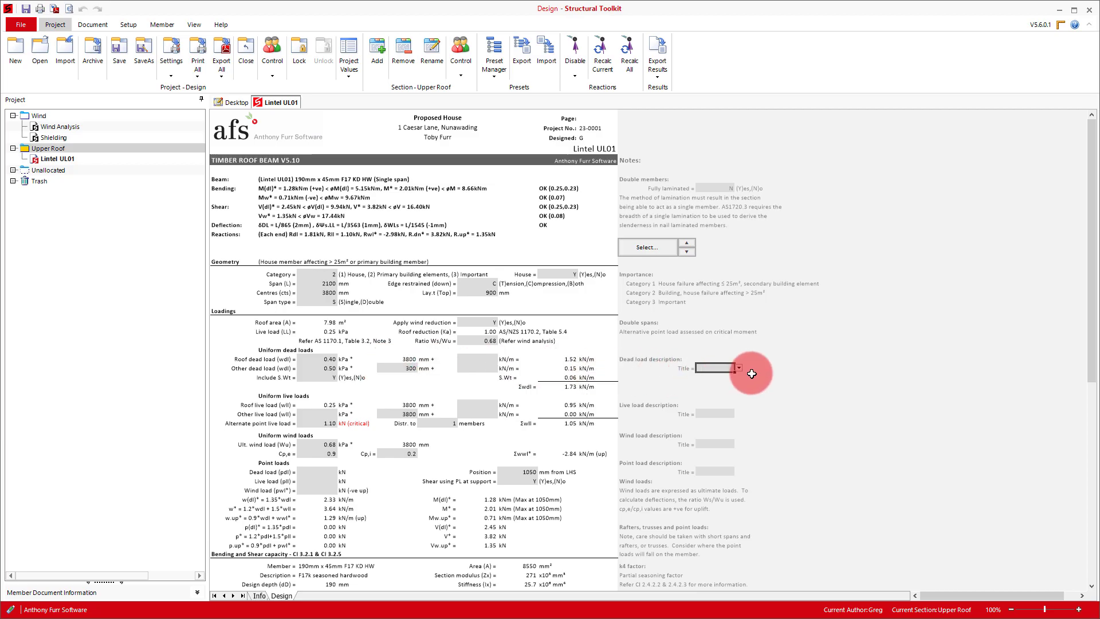
{"action": "type", "text": "Wall dead load"}
{"action": "key", "text": "Return"}
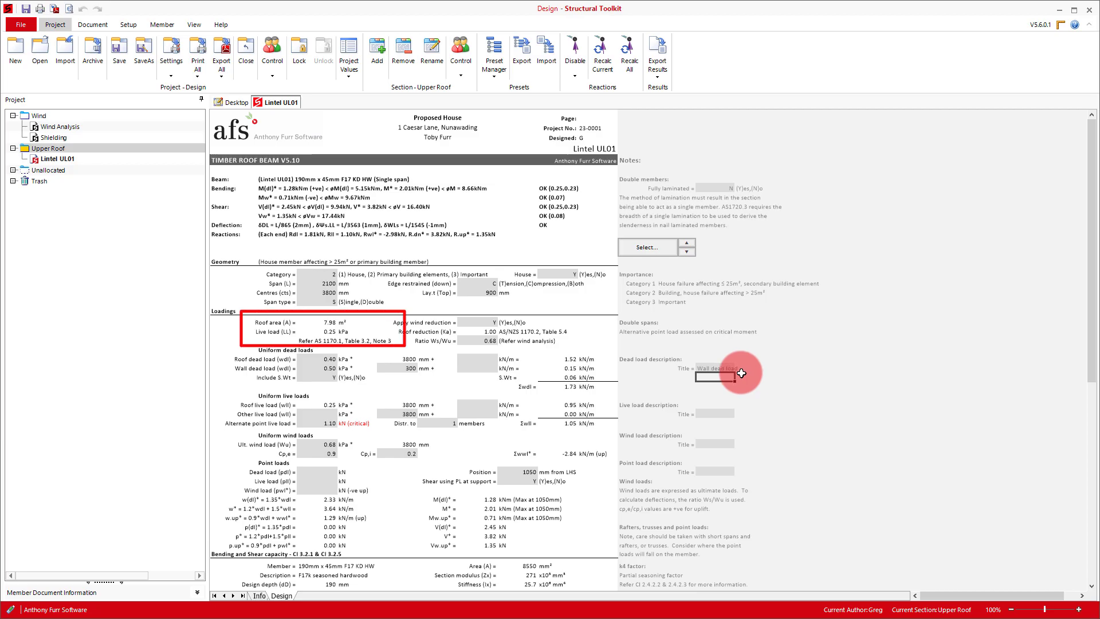
{"action": "left_click", "coordinate": [402, 414]}
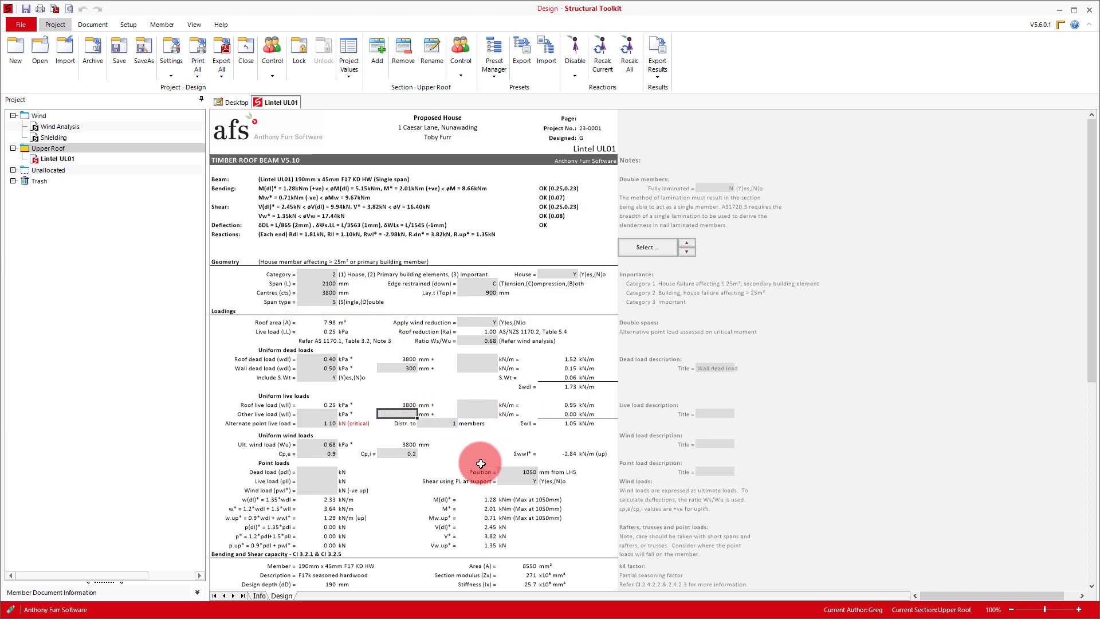
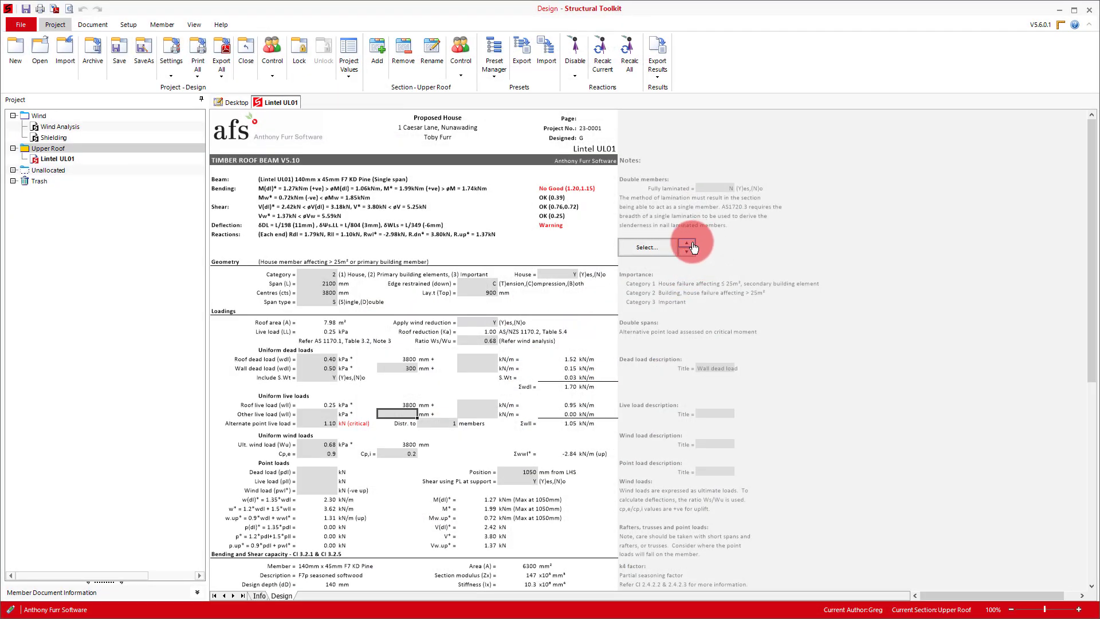
- Increase the member size to 190mm x 45mm F7 KD Pine and switch its timber grade to MGP10
{"action": "left_click", "coordinate": [689, 243]}
{"action": "left_click", "coordinate": [687, 243]}
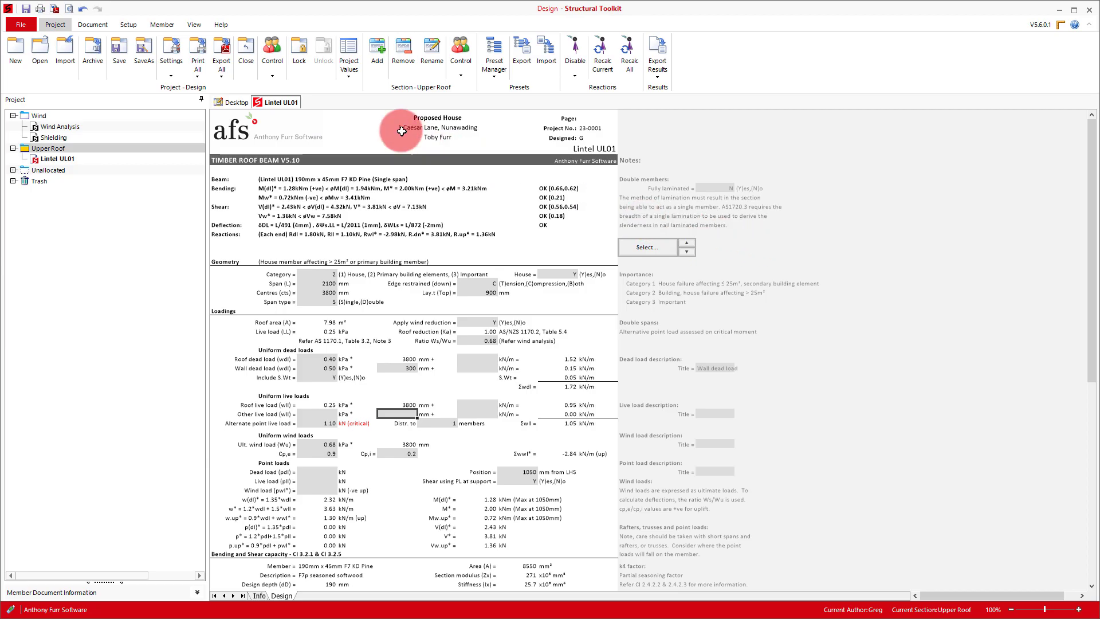
{"action": "left_click", "coordinate": [162, 25]}
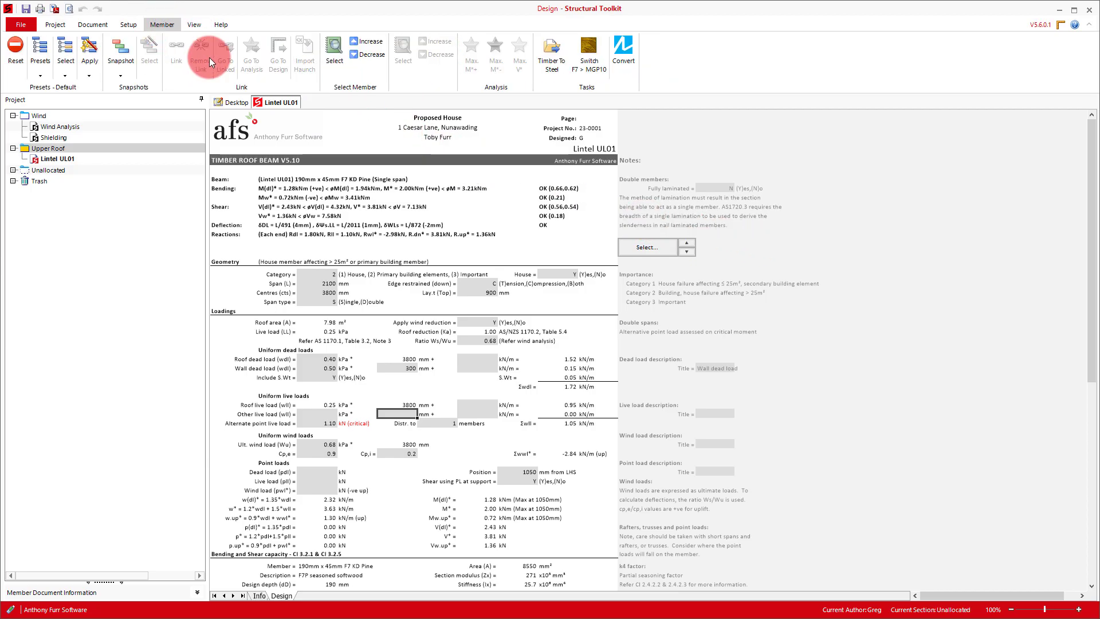
{"action": "left_click", "coordinate": [593, 71]}
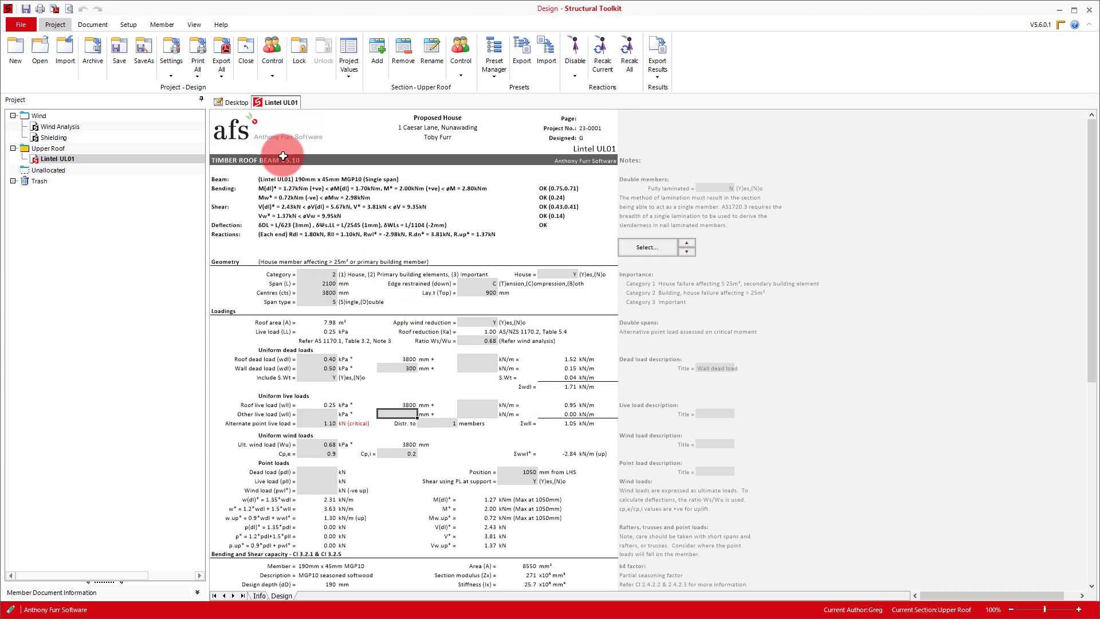
- Copy the Lintel UL01 member under the name Lintel UL02
{"action": "right_click", "coordinate": [278, 98]}
{"action": "left_click", "coordinate": [295, 146]}
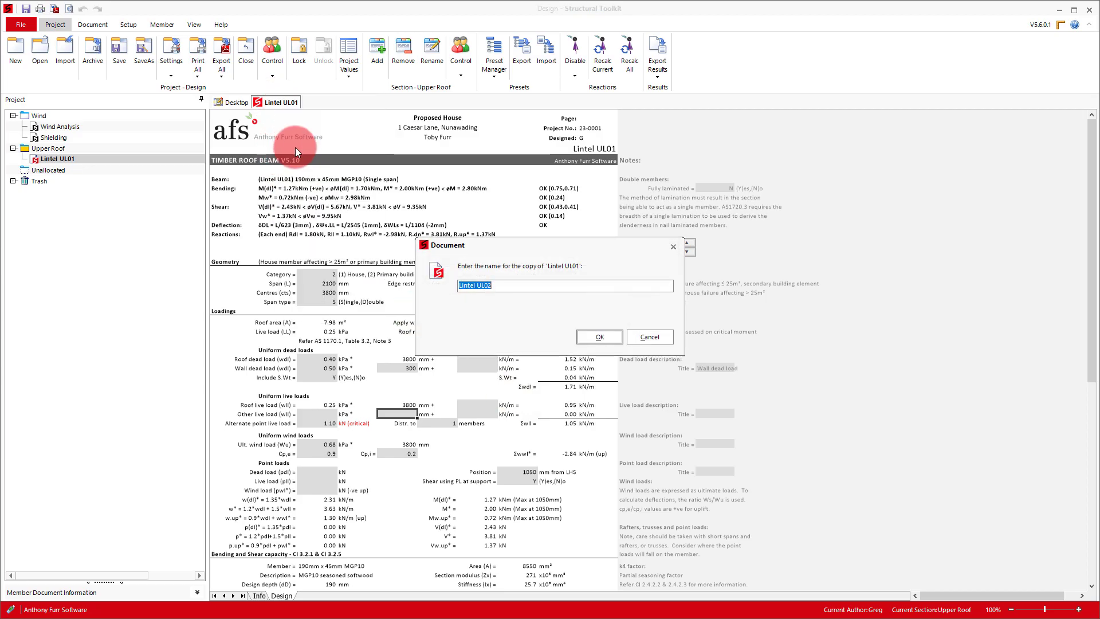
{"action": "left_click", "coordinate": [601, 343]}
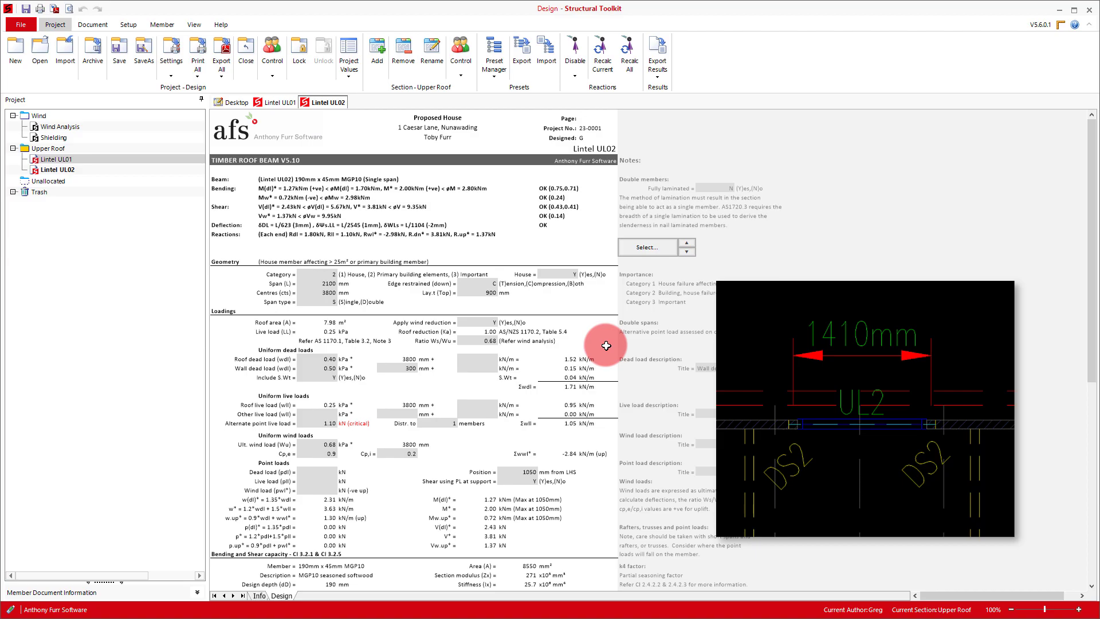
- Set Lintel UL02's span to 1450 mm and its centres to 0 mm
{"action": "left_click", "coordinate": [327, 283]}
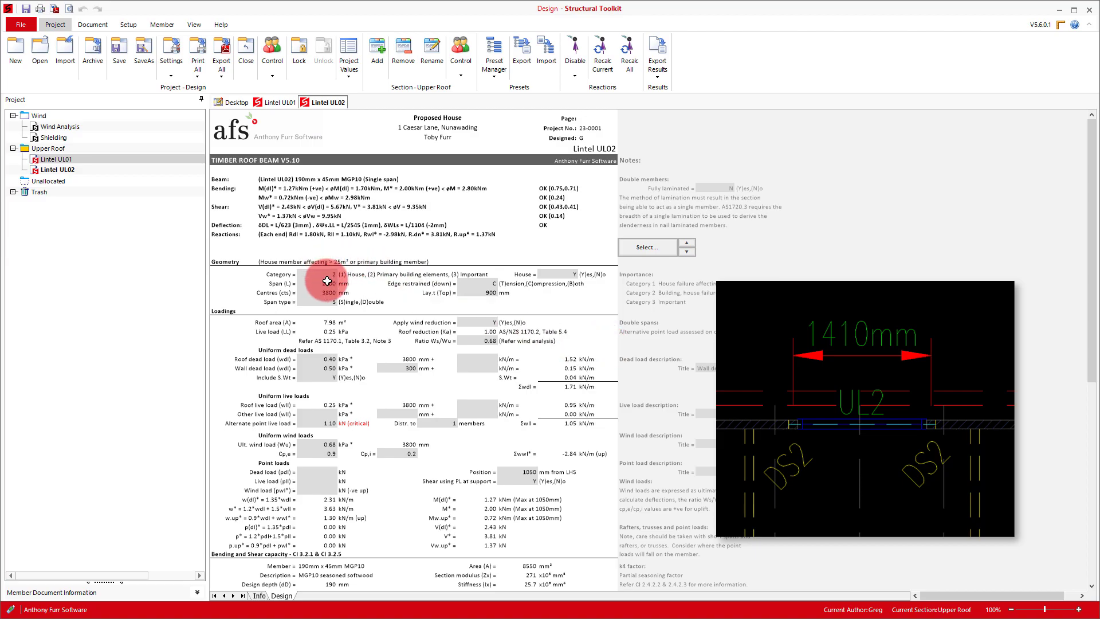
{"action": "type", "text": "1450"}
{"action": "key", "text": "Return"}
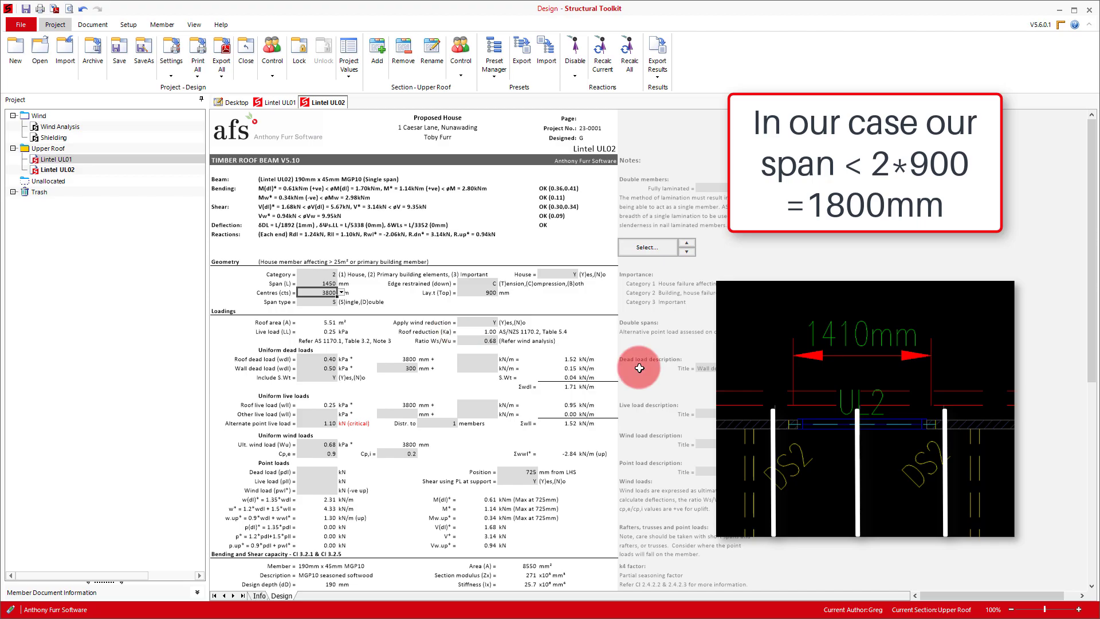
{"action": "type", "text": "0"}
{"action": "key", "text": "Return"}
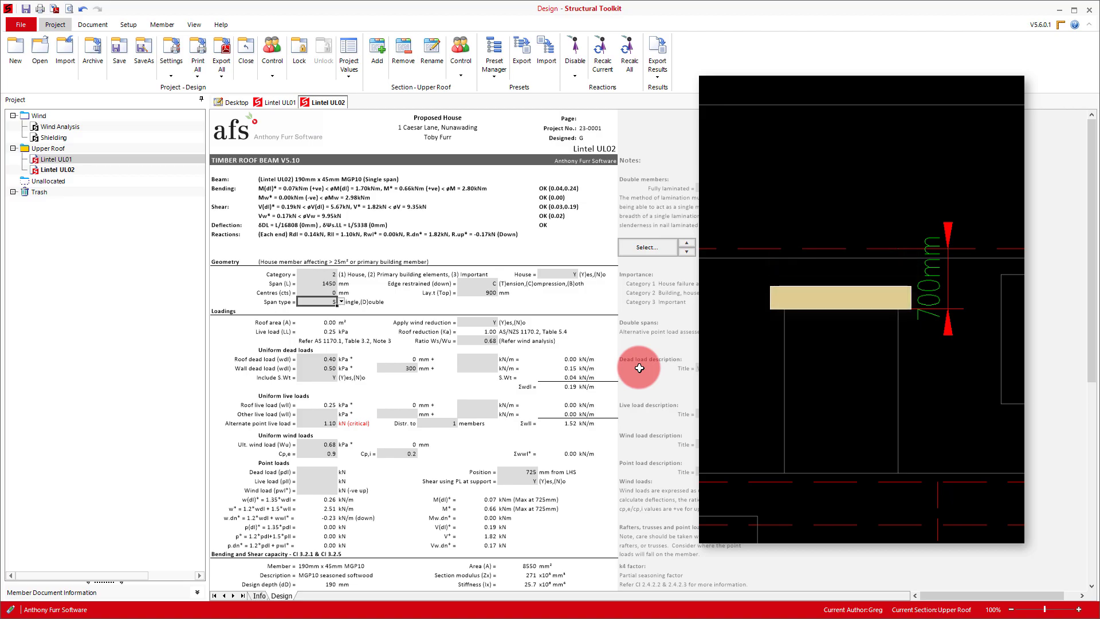
- Set the top edge restraint spacing (Lay.t) of Lintel UL02 to 1450 mm
{"action": "left_click", "coordinate": [479, 292]}
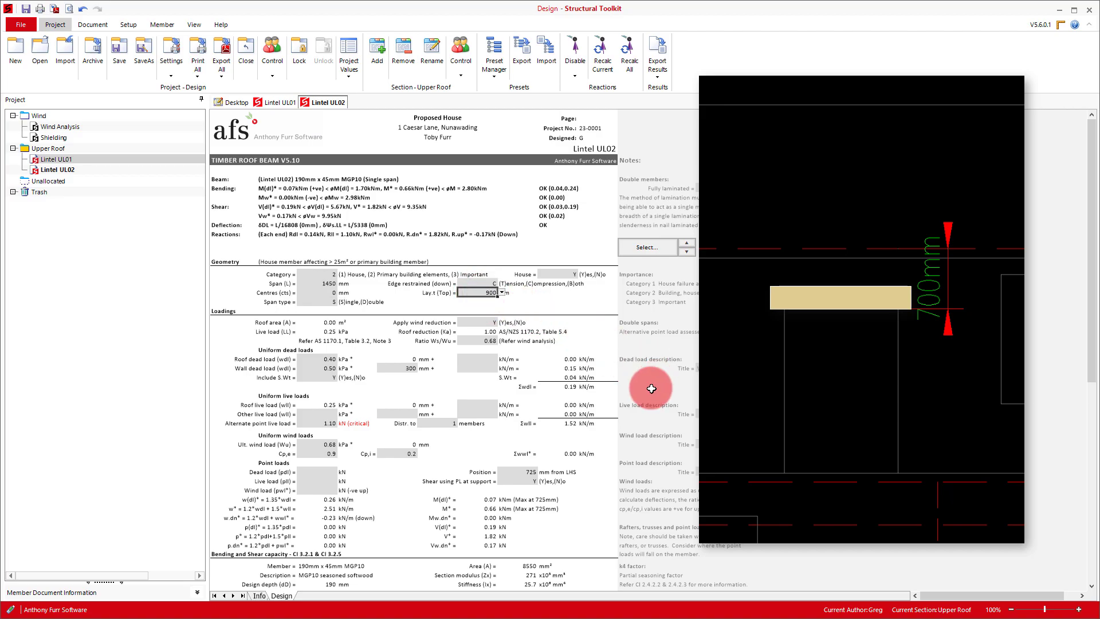
{"action": "type", "text": "1450"}
{"action": "key", "text": "Return"}
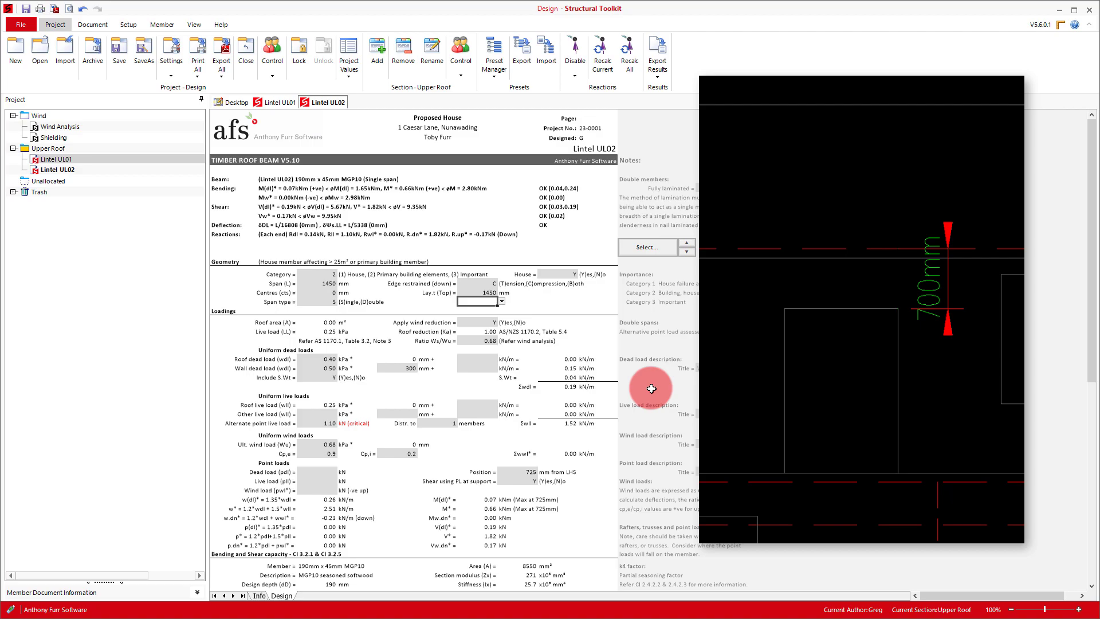
- Set the load width of the wall dead load to 700 mm
{"action": "left_click", "coordinate": [651, 388]}
{"action": "left_click", "coordinate": [414, 368]}
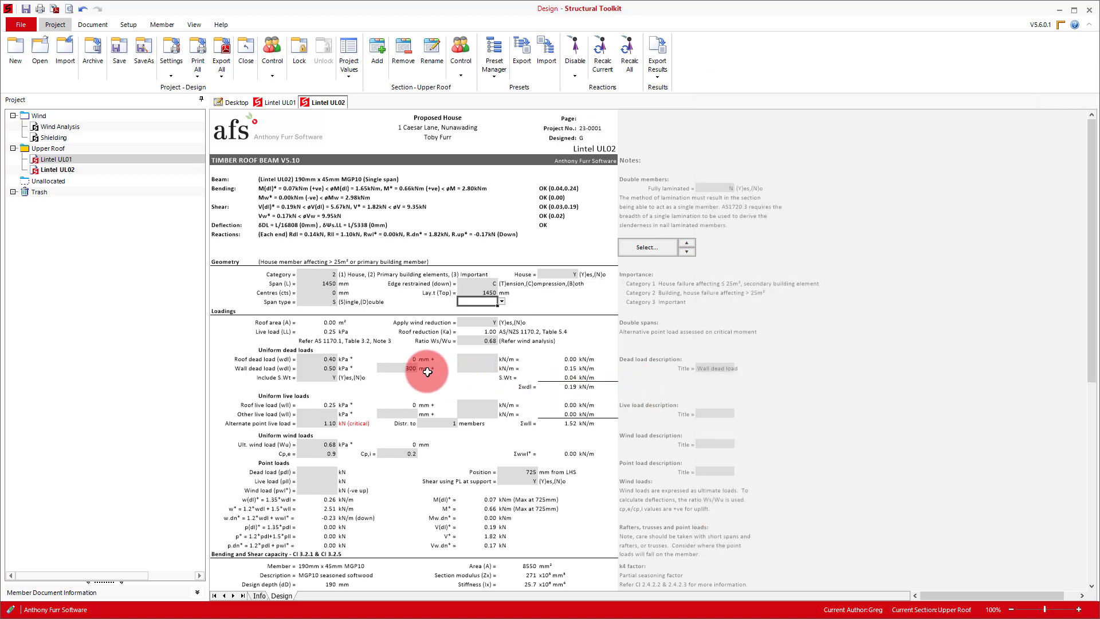
{"action": "type", "text": "700"}
{"action": "key", "text": "Return"}
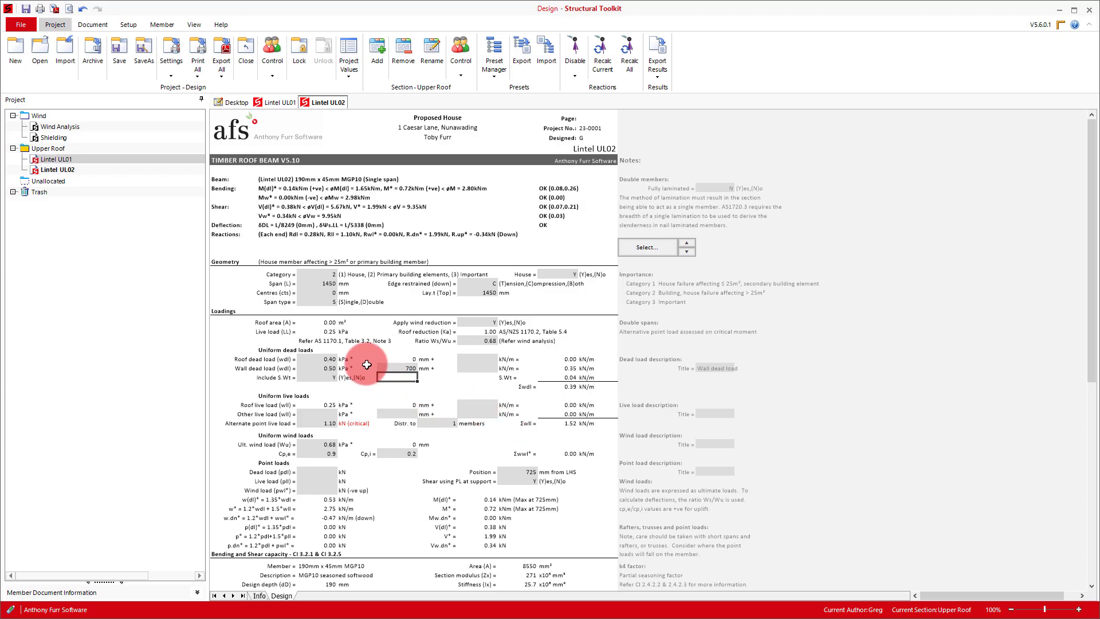
- Clear Lintel UL02's roof dead load, alternate point live load and ultimate wind load values
{"action": "left_click", "coordinate": [324, 357]}
{"action": "key", "text": "Delete"}
{"action": "left_click", "coordinate": [323, 424]}
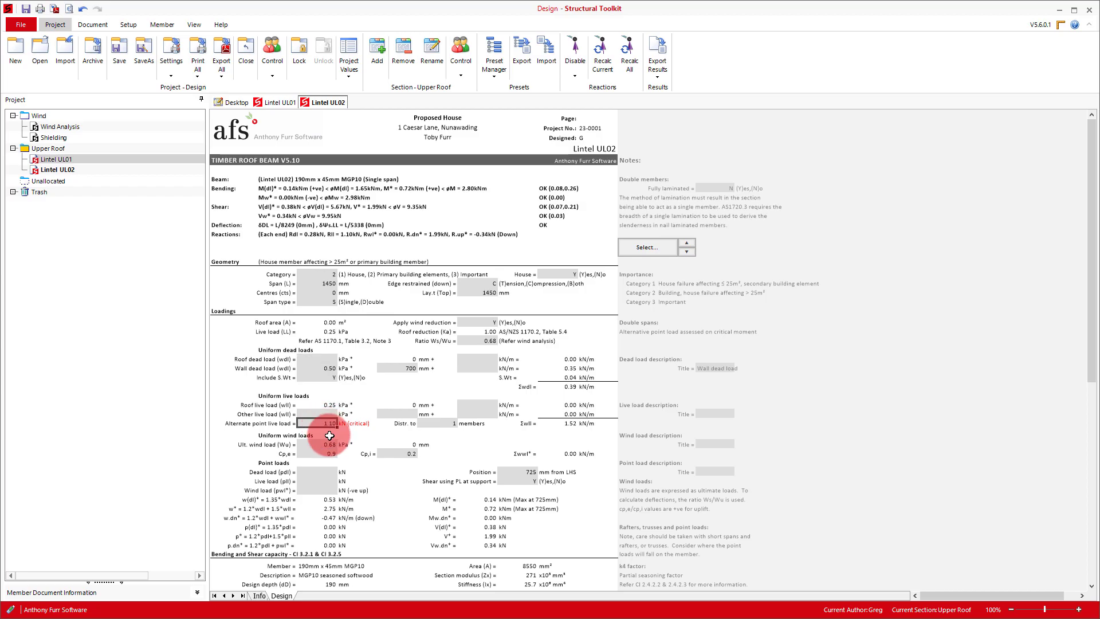
{"action": "key", "text": "Delete"}
{"action": "left_click", "coordinate": [327, 445]}
{"action": "key", "text": "Delete"}
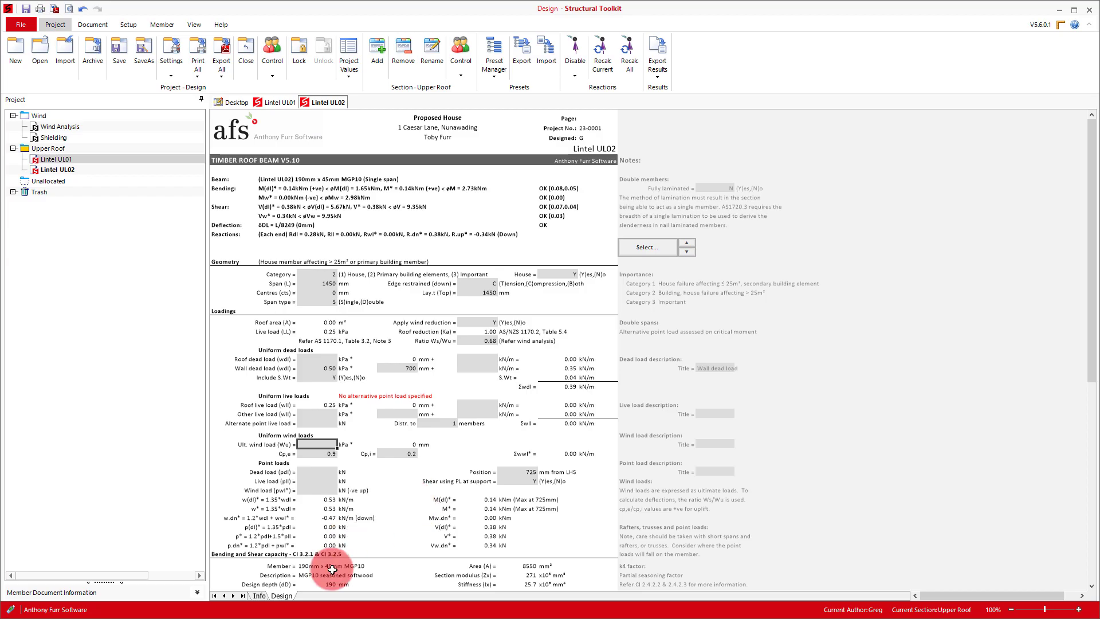
- Enter the dead point load (pdl) as the formula =0.4*3.8*0.9
{"action": "left_click", "coordinate": [318, 472]}
{"action": "type", "text": "=0.4"}
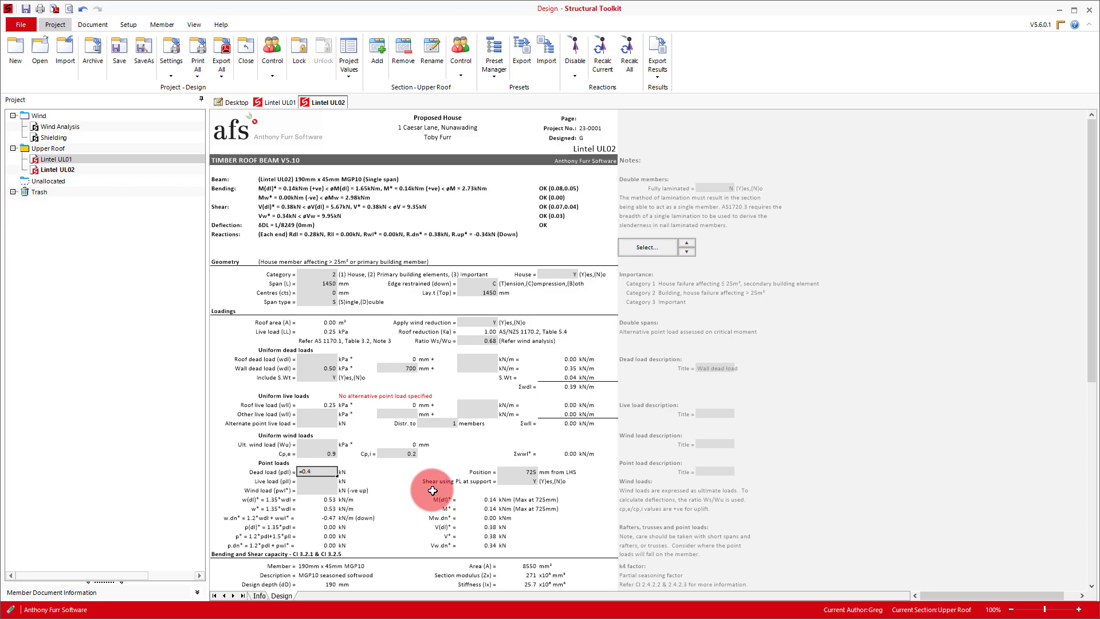
{"action": "type", "text": "*3.8"}
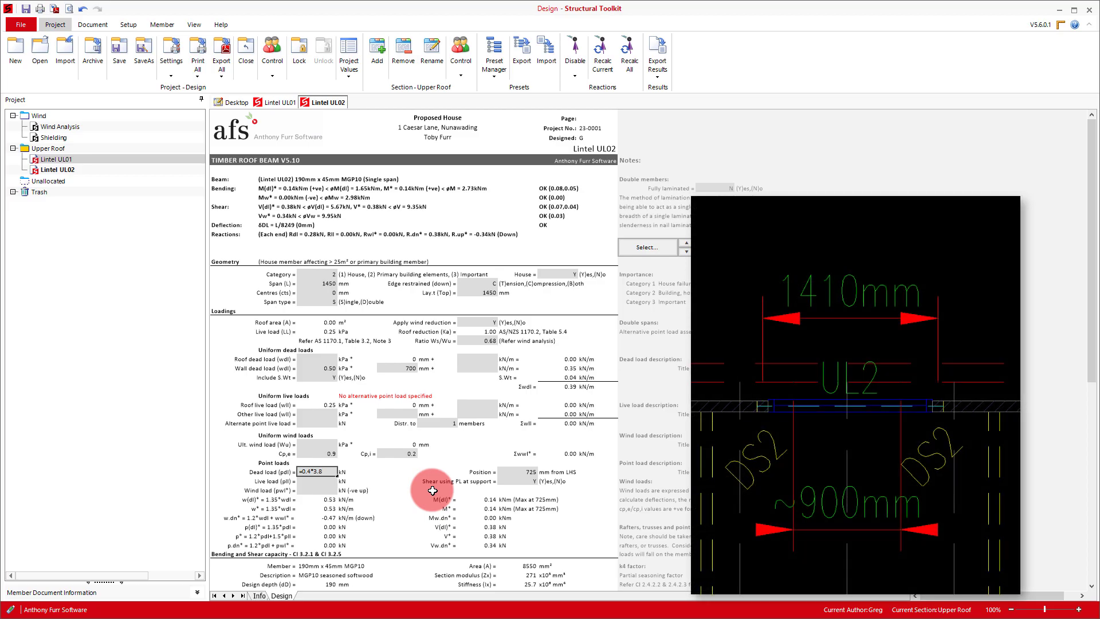
{"action": "type", "text": "*0.9"}
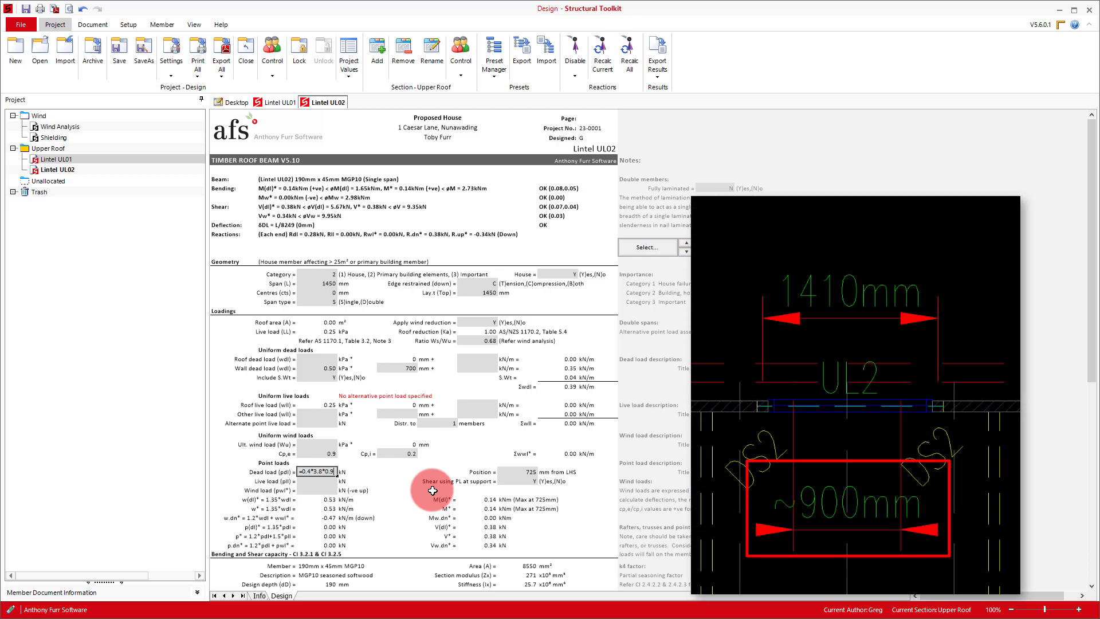
{"action": "key", "text": "Return"}
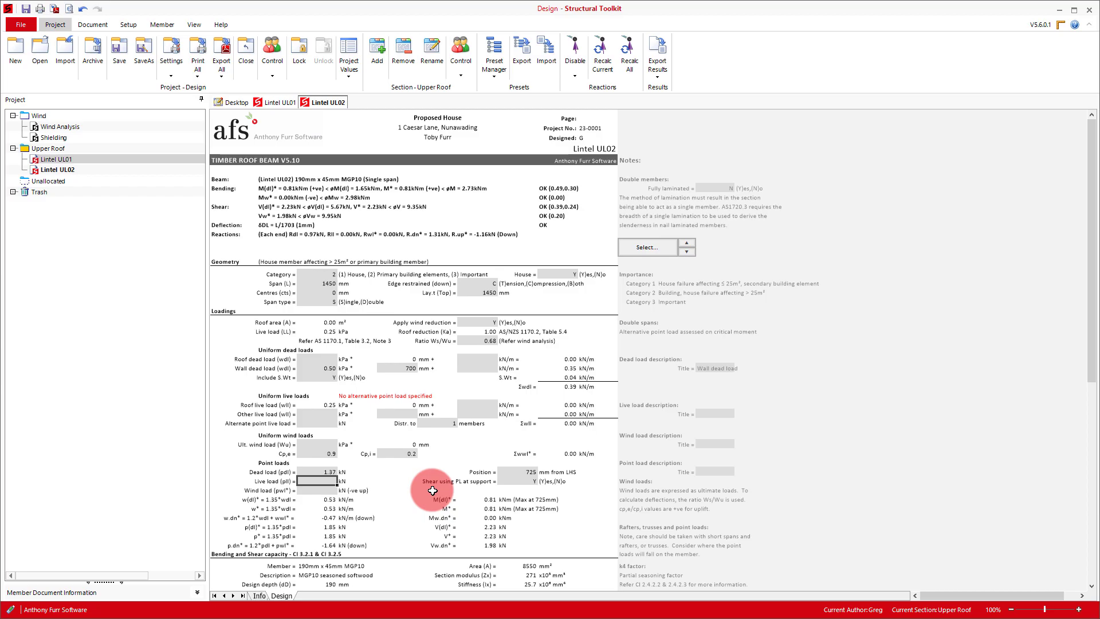
- Enter the live point load (pll) as the formula =0.25*3.8*0.9
{"action": "type", "text": "=0.25*3.8*90"}
{"action": "key", "text": "Return"}
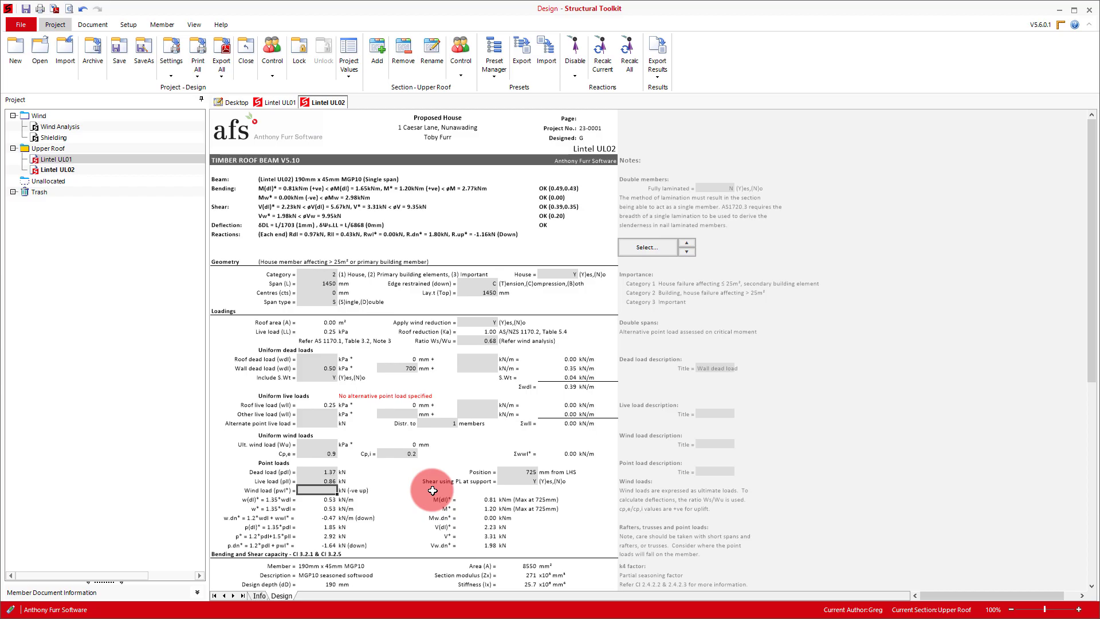
- Set the live point load (pll) to 1.1 kN
{"action": "key", "text": "Up"}
{"action": "type", "text": "1.1"}
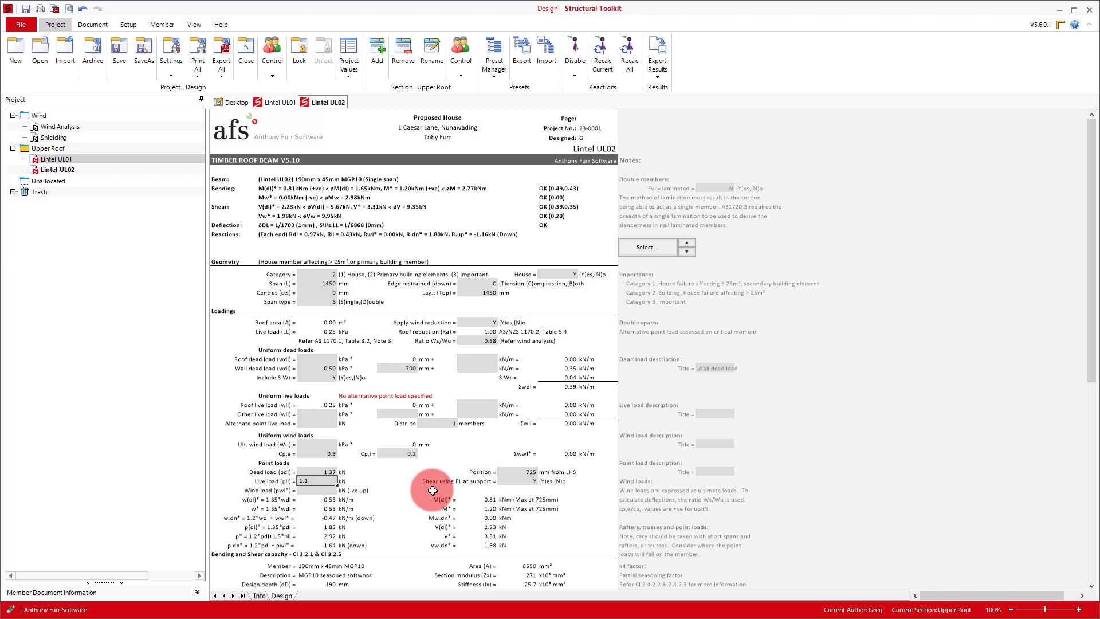
{"action": "key", "text": "Return"}
- Enter the upward wind point load (pwl*) as the formula =-0.68*(0.9+0.2)*3.8*0.9
{"action": "type", "text": "=0.68*(0.9+0.2"}
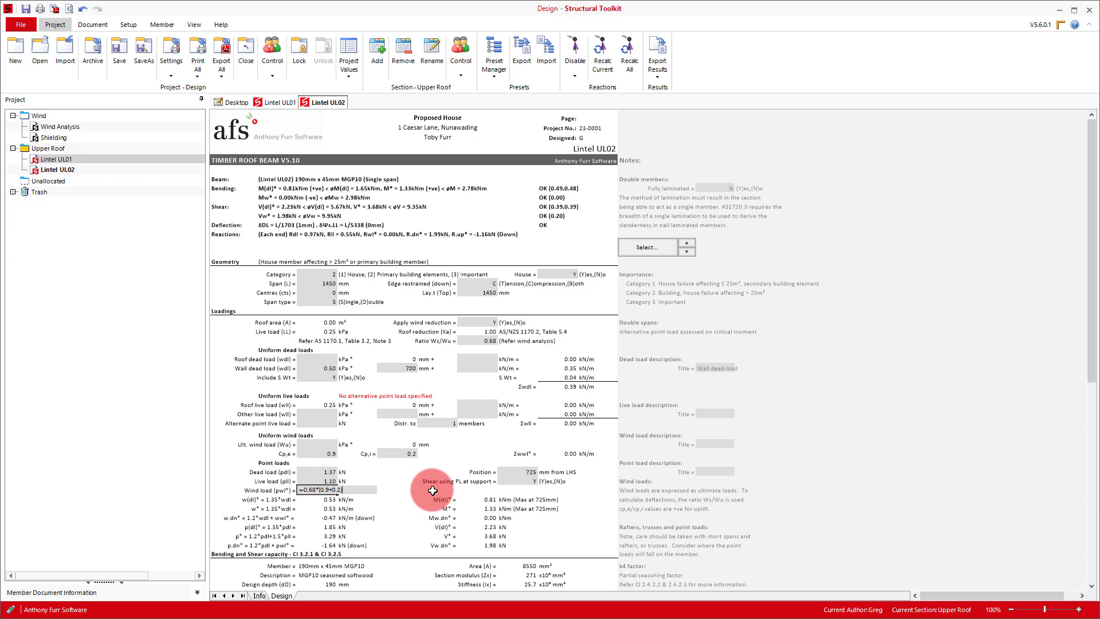
{"action": "type", "text": ")*3.8*0.9"}
{"action": "key", "text": "Return"}
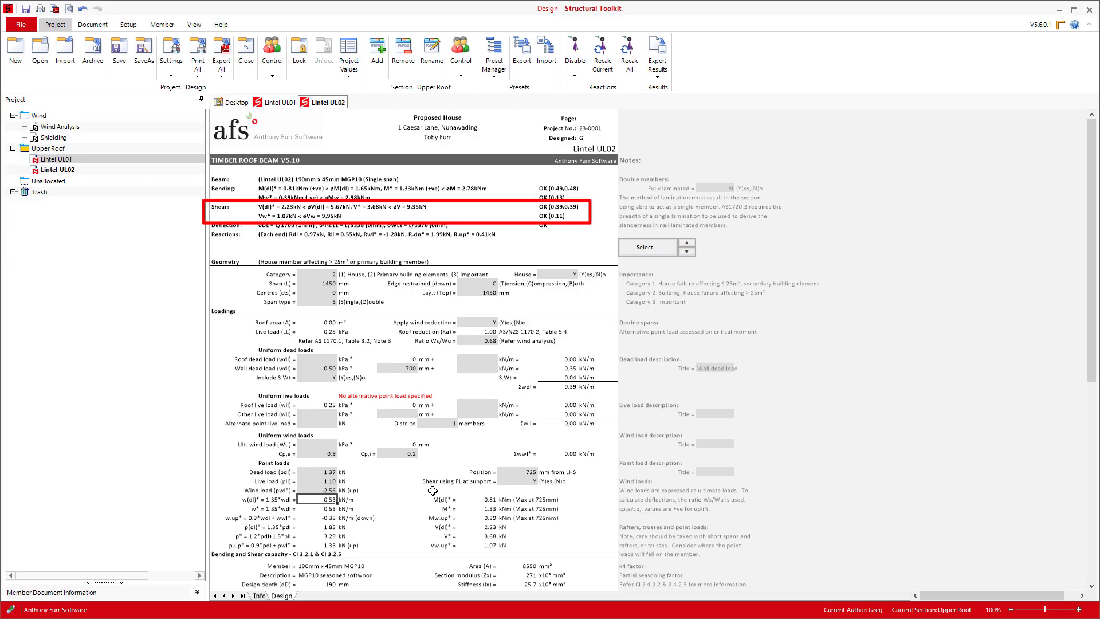
{"action": "left_click", "coordinate": [433, 491]}
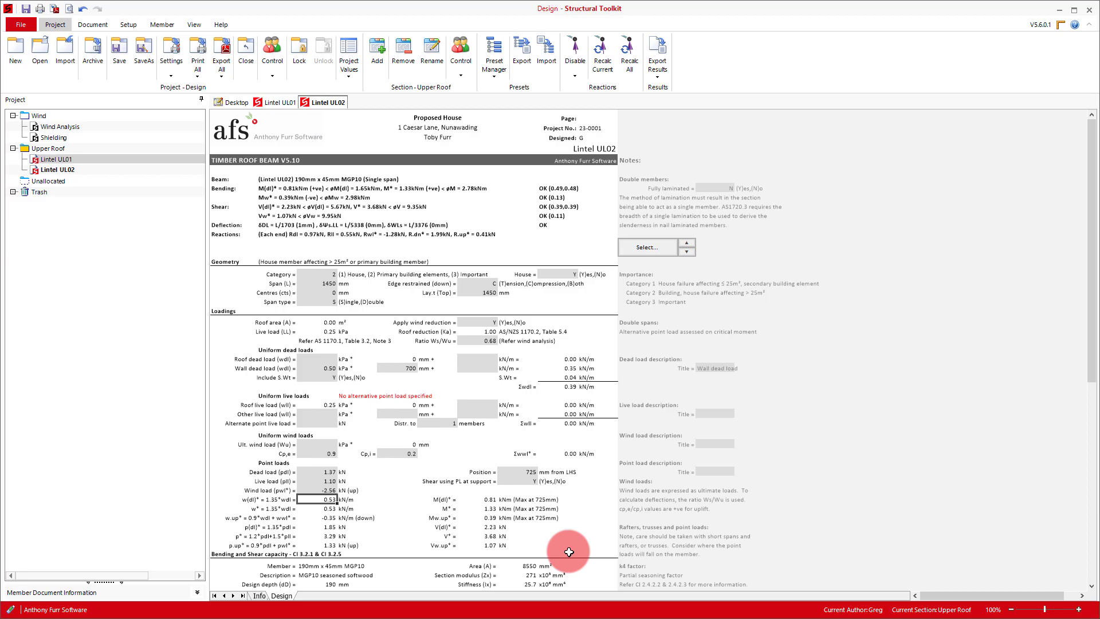
- Insert a comment from the dead point load (pdl) cell showing its formula =0.4*3.8*0.9
{"action": "right_click", "coordinate": [307, 472]}
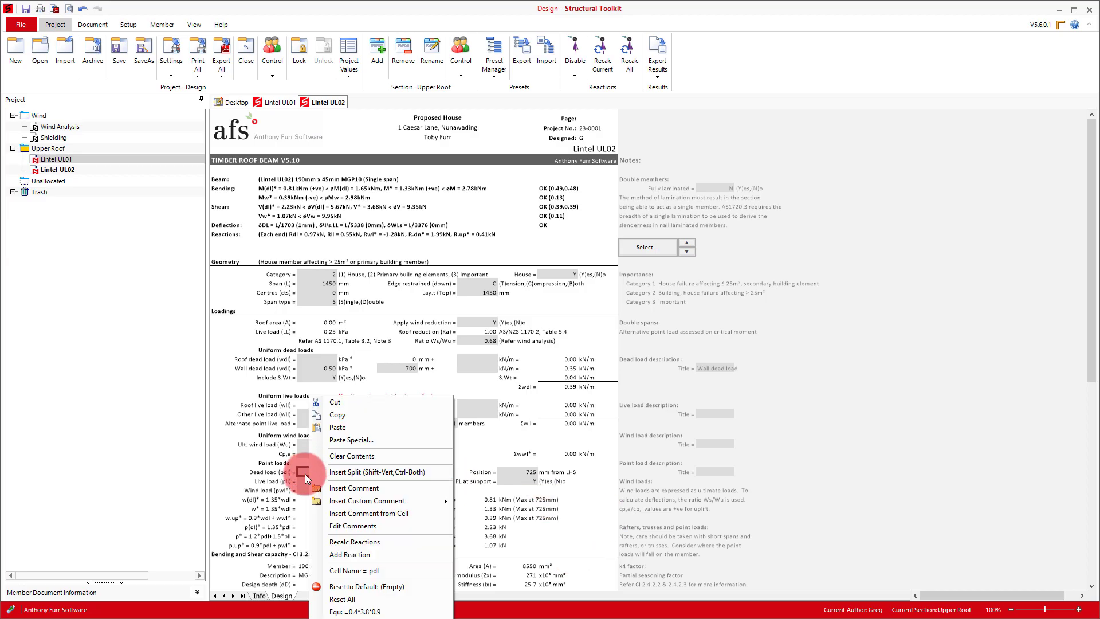
{"action": "left_click", "coordinate": [395, 513]}
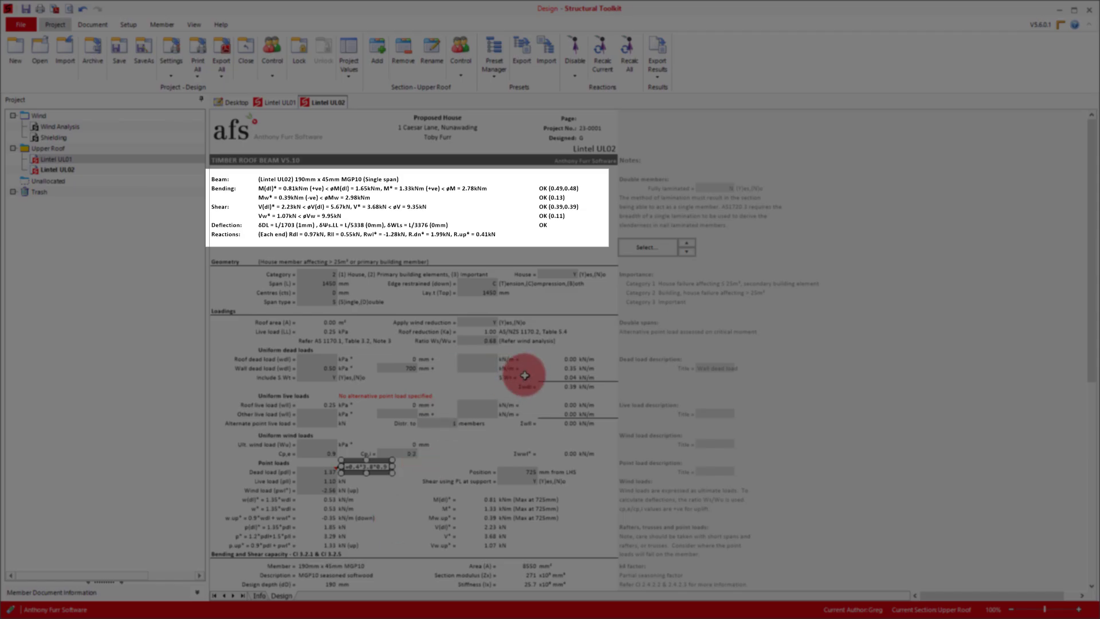
- Reduce the UL02 member to 140 x 45 and switch its timber grade from MGP10 to F7
{"action": "left_click", "coordinate": [687, 252]}
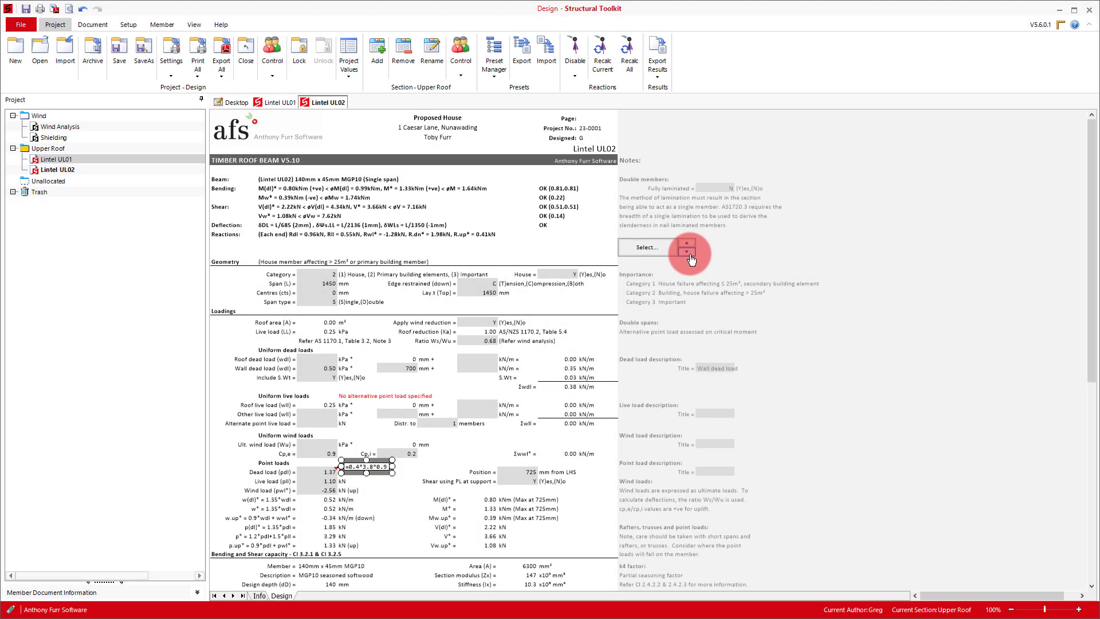
{"action": "left_click", "coordinate": [689, 255]}
{"action": "left_click", "coordinate": [687, 244]}
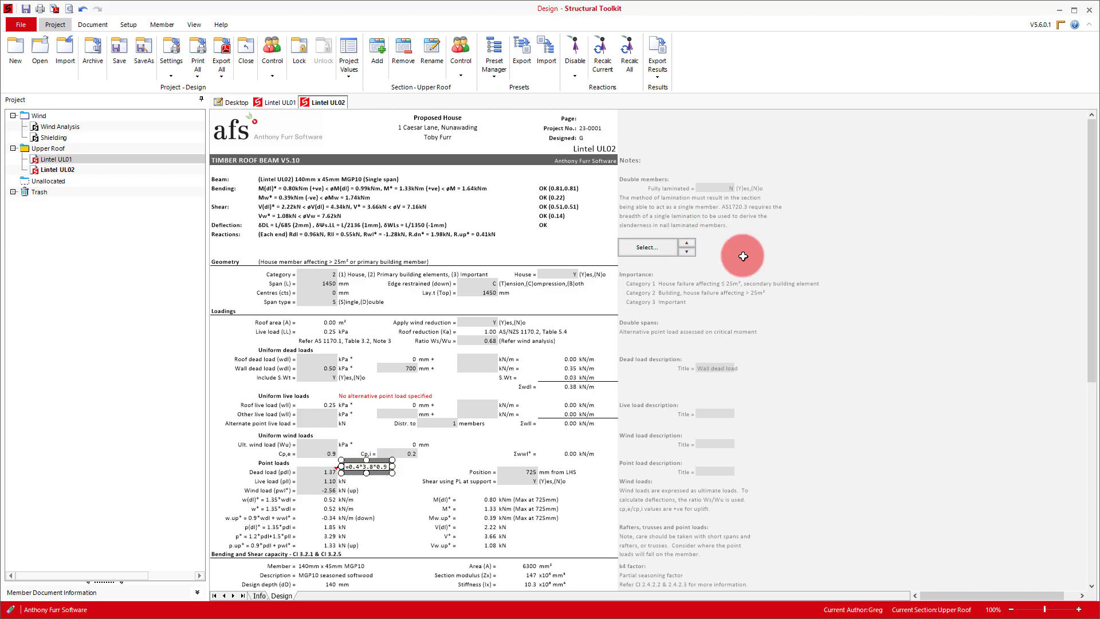
{"action": "left_click", "coordinate": [800, 313]}
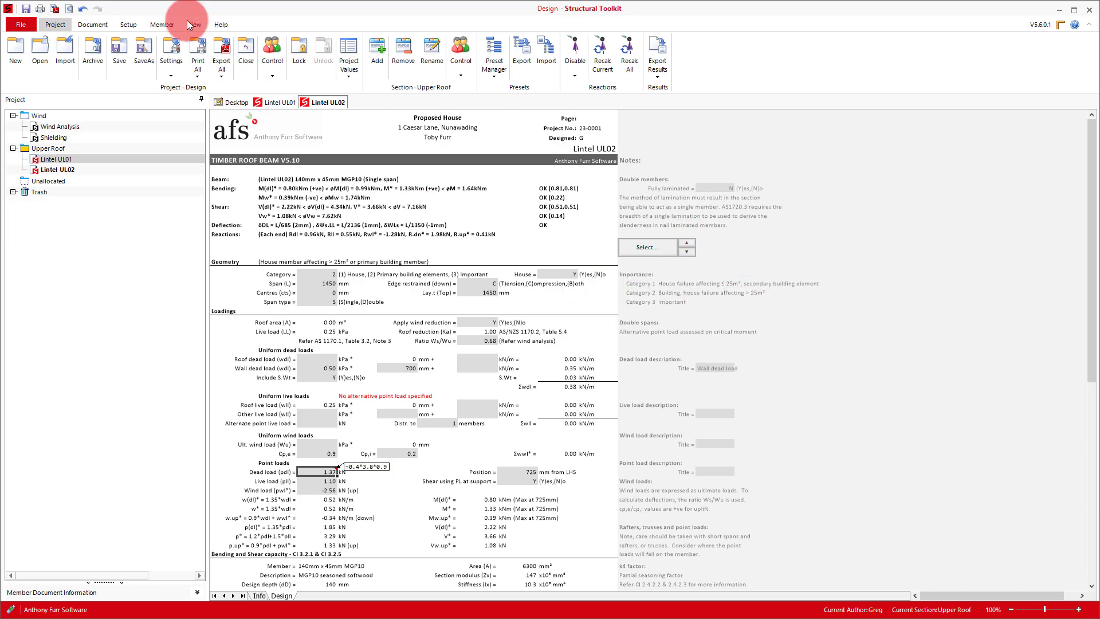
{"action": "left_click", "coordinate": [164, 25]}
{"action": "left_click", "coordinate": [579, 47]}
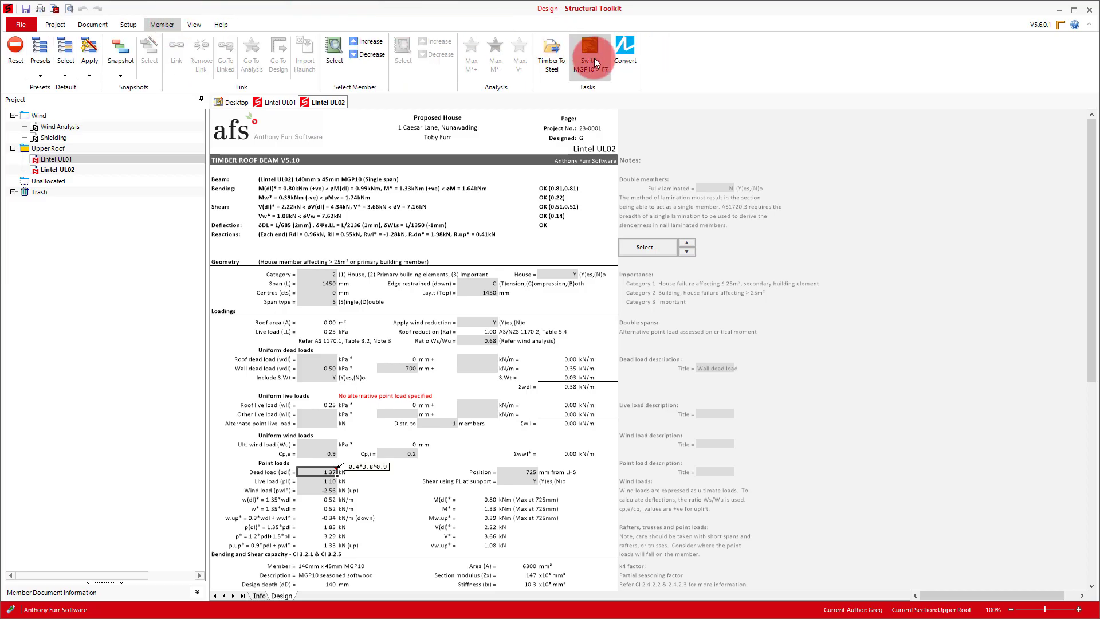
{"action": "left_click", "coordinate": [594, 58]}
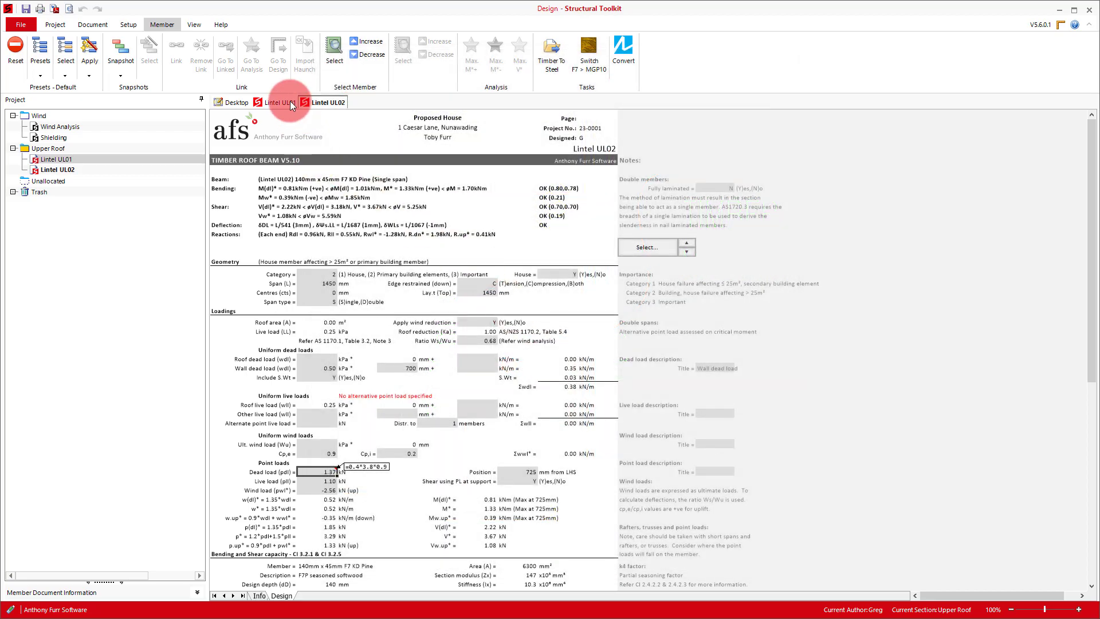
- Copy the Lintel UL01 document as Lintel UL03
{"action": "left_click", "coordinate": [287, 101]}
{"action": "right_click", "coordinate": [289, 101]}
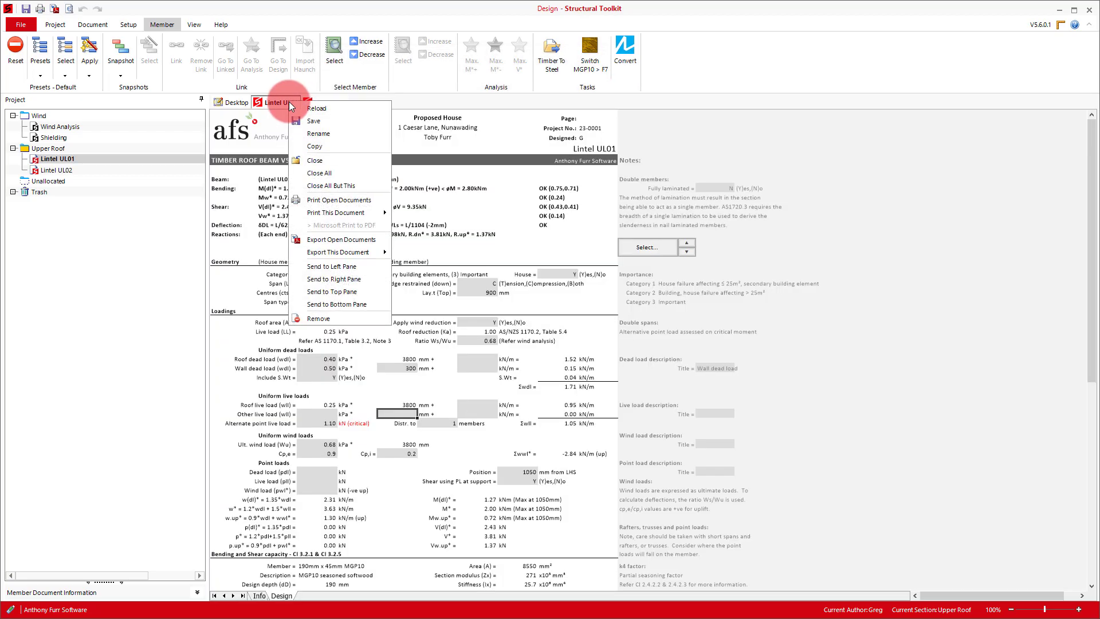
{"action": "left_click", "coordinate": [309, 148]}
{"action": "left_click", "coordinate": [596, 338]}
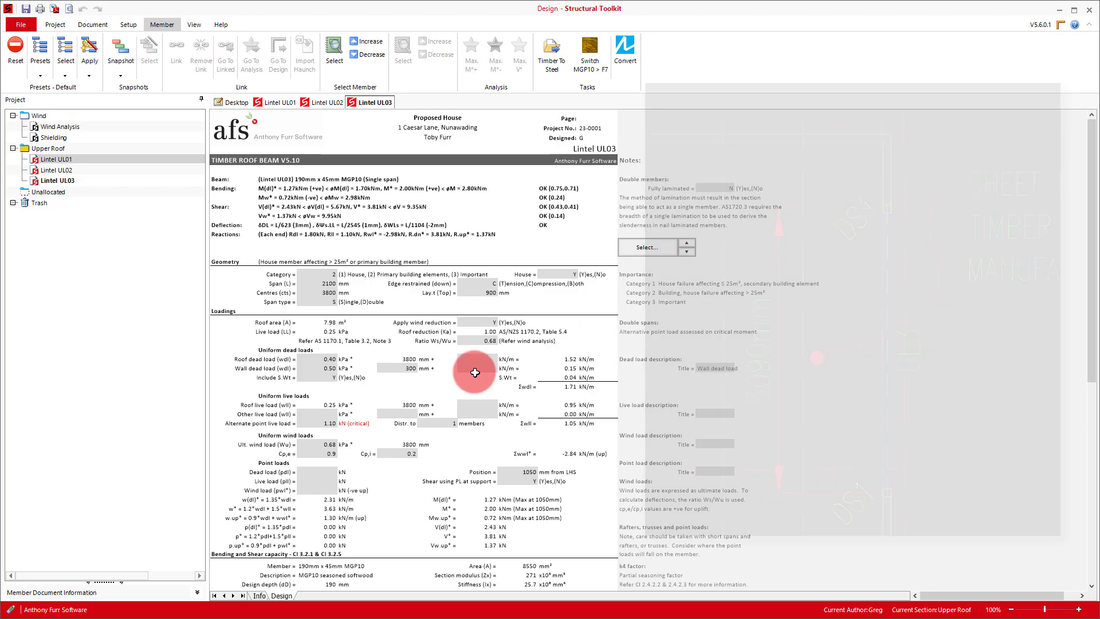
- Set Lintel UL03's span to 3100 mm and its centres to 900 mm
{"action": "left_click", "coordinate": [314, 281]}
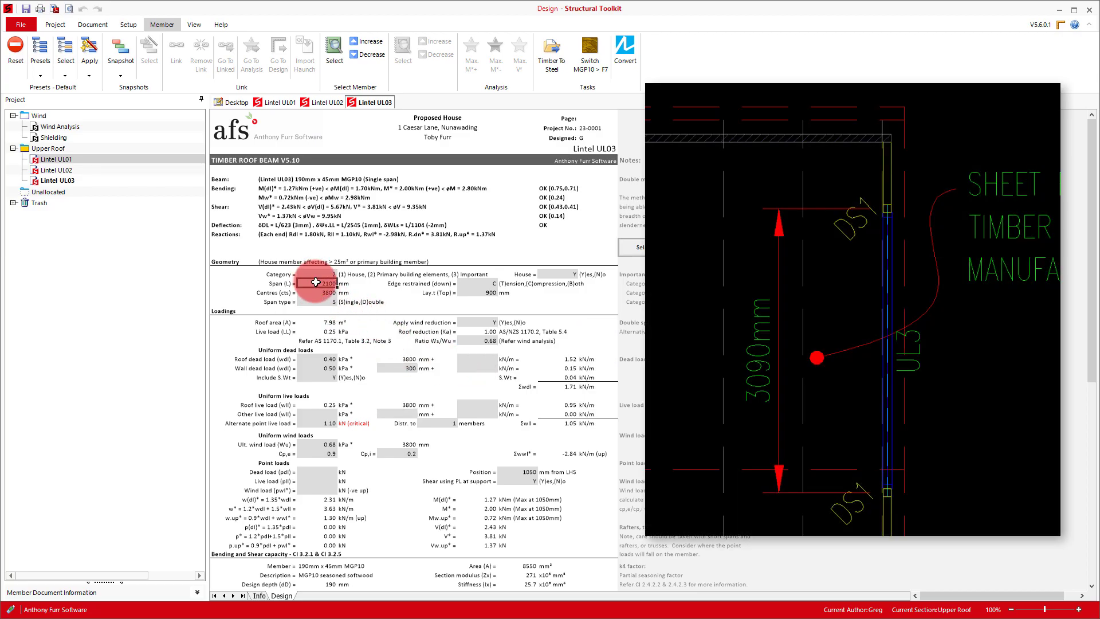
{"action": "type", "text": "3100"}
{"action": "key", "text": "Return"}
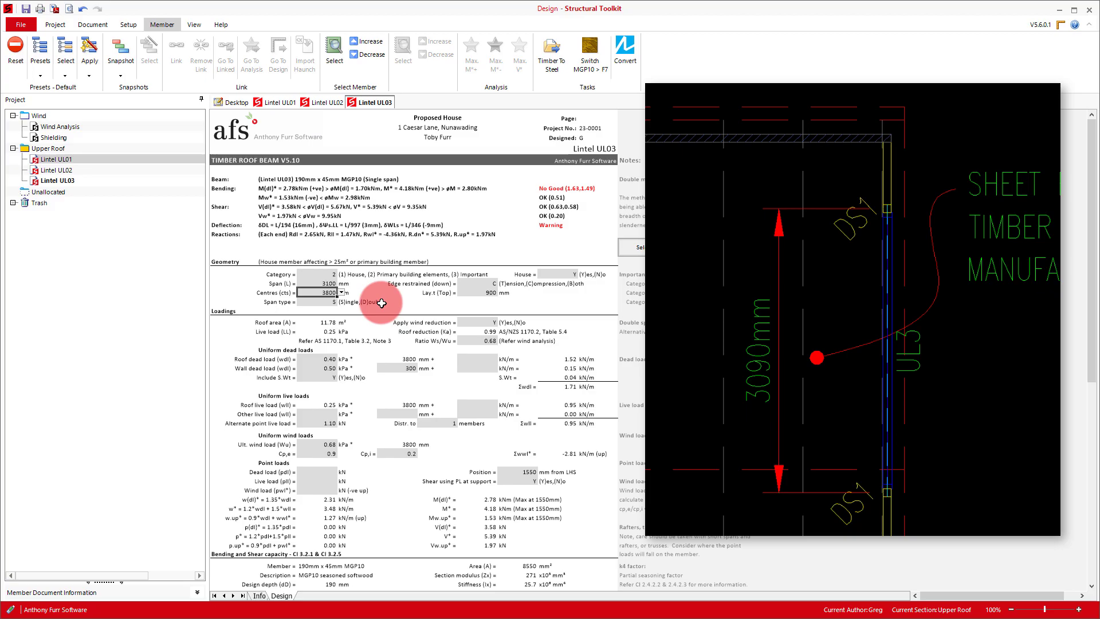
{"action": "type", "text": "900"}
{"action": "key", "text": "Return"}
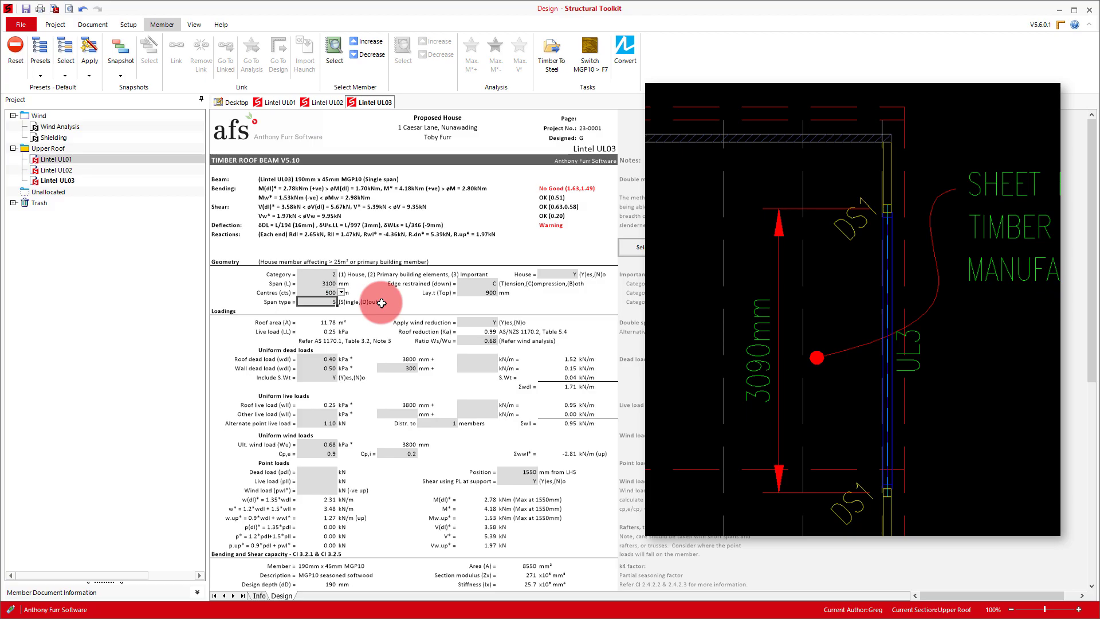
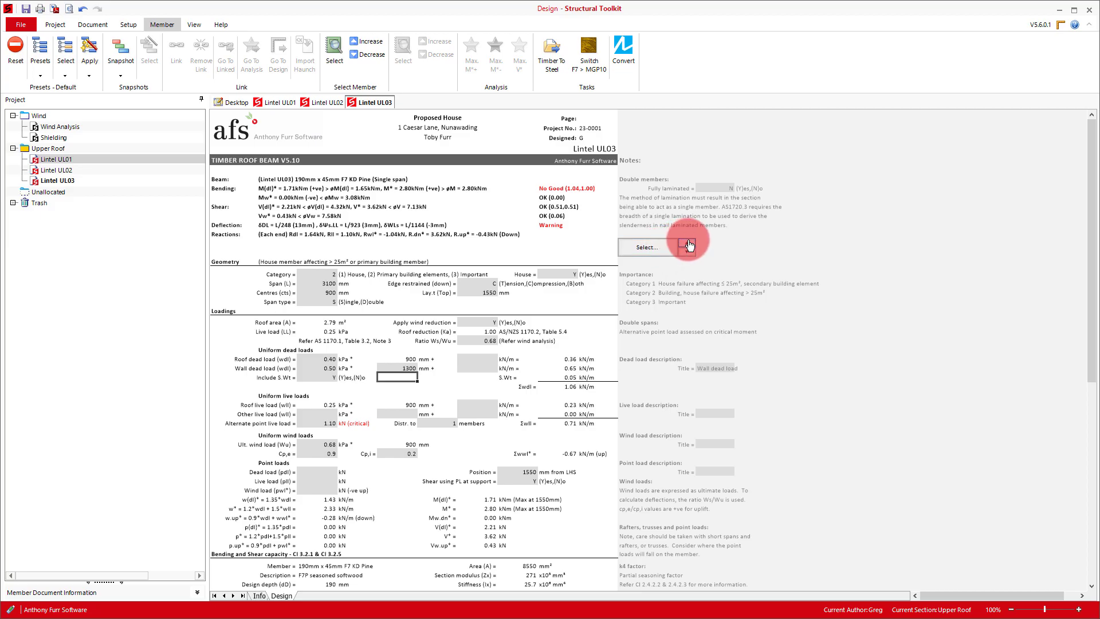
- Change Lintel UL03's timber section to 190 x 35 in F17 KD HW
{"action": "left_click", "coordinate": [689, 245]}
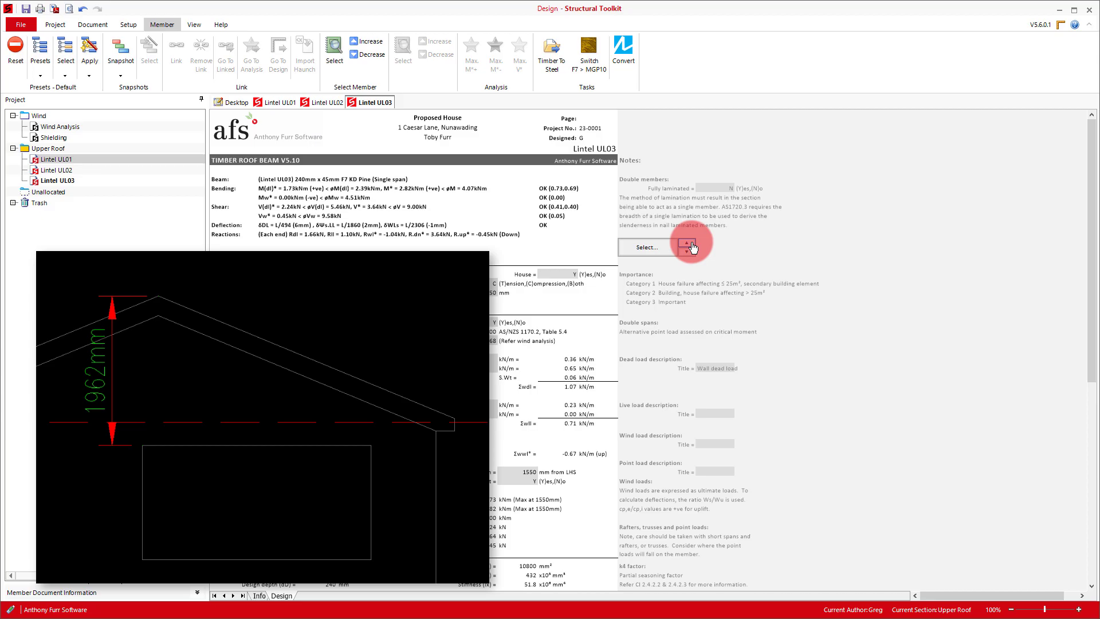
{"action": "left_click", "coordinate": [649, 247]}
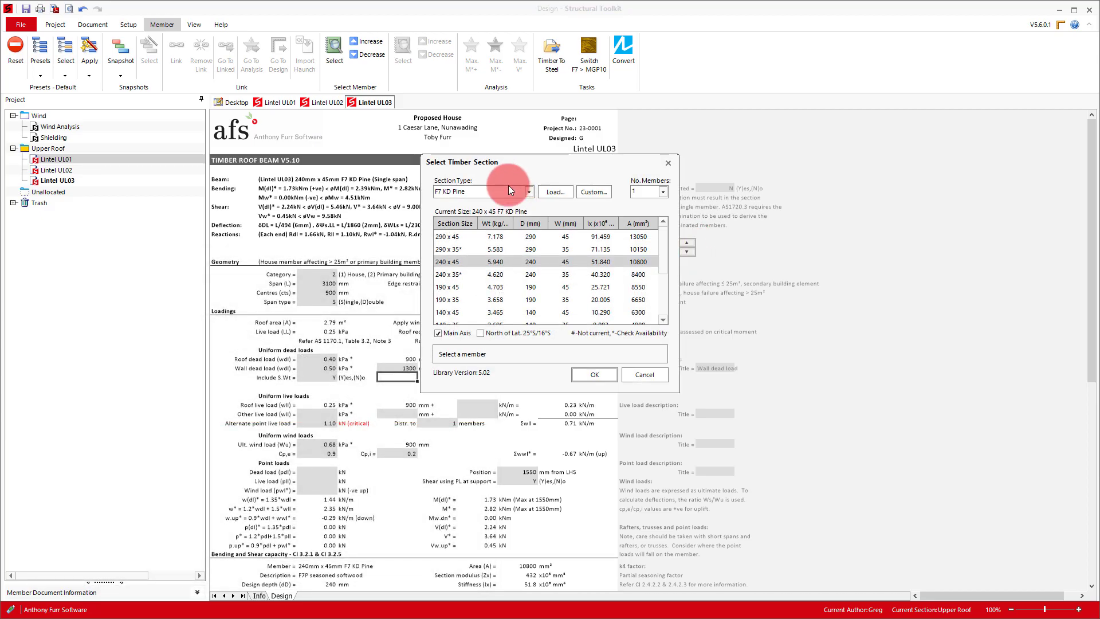
{"action": "left_click", "coordinate": [510, 190]}
{"action": "left_click", "coordinate": [483, 205]}
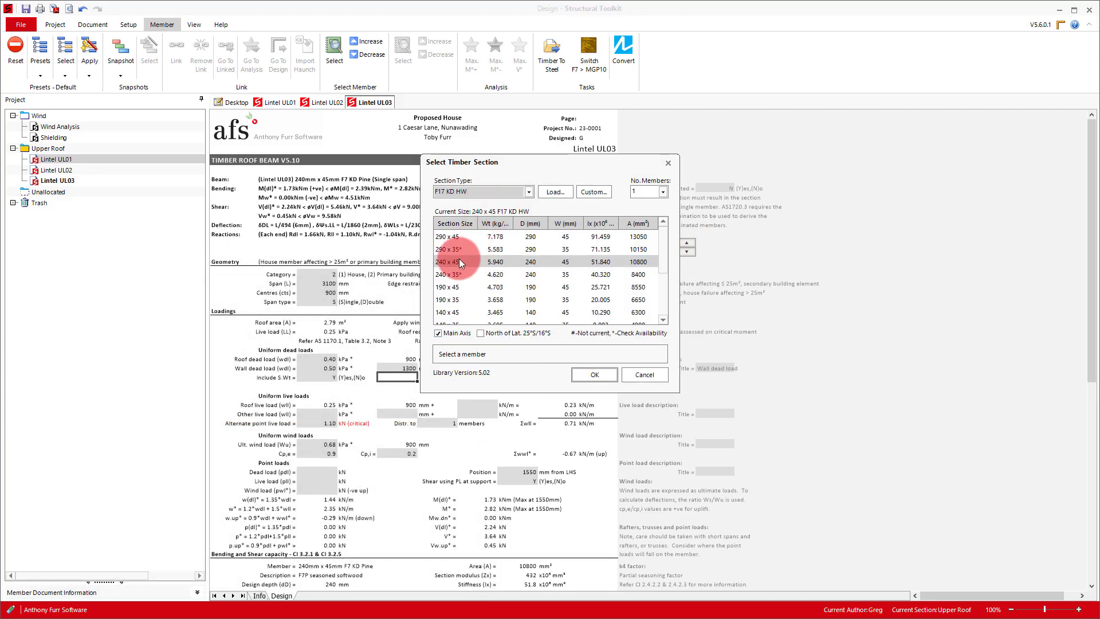
{"action": "double_click", "coordinate": [460, 297]}
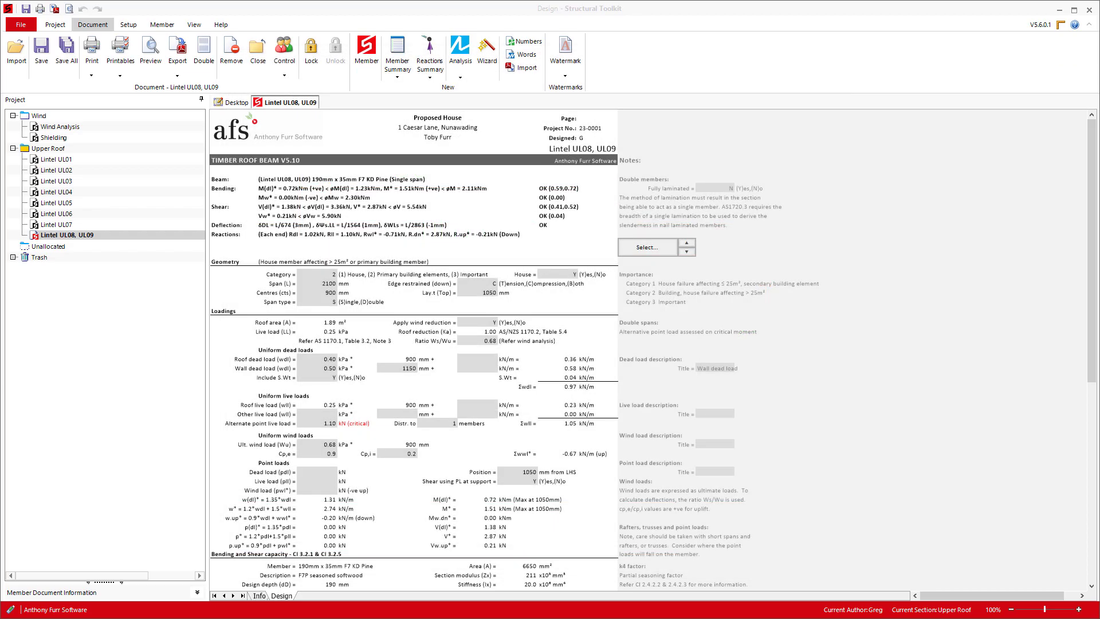
- Create a timber wall tie named Wall Tie UL03 and place it directly below Lintel UL03 in the project tree
{"action": "left_click", "coordinate": [241, 101]}
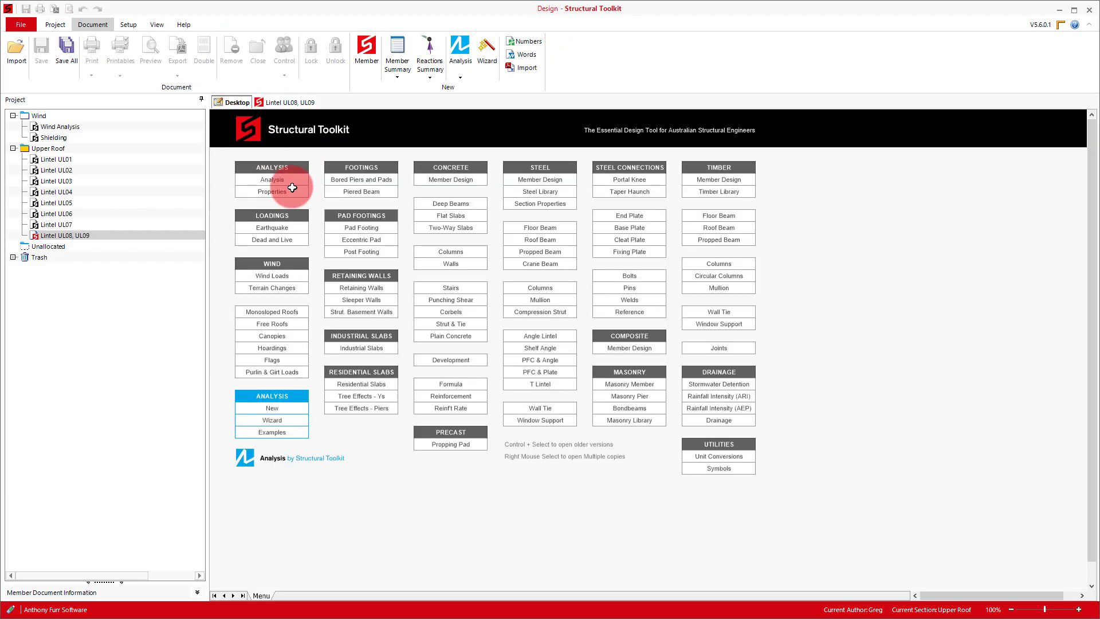
{"action": "left_click", "coordinate": [694, 311]}
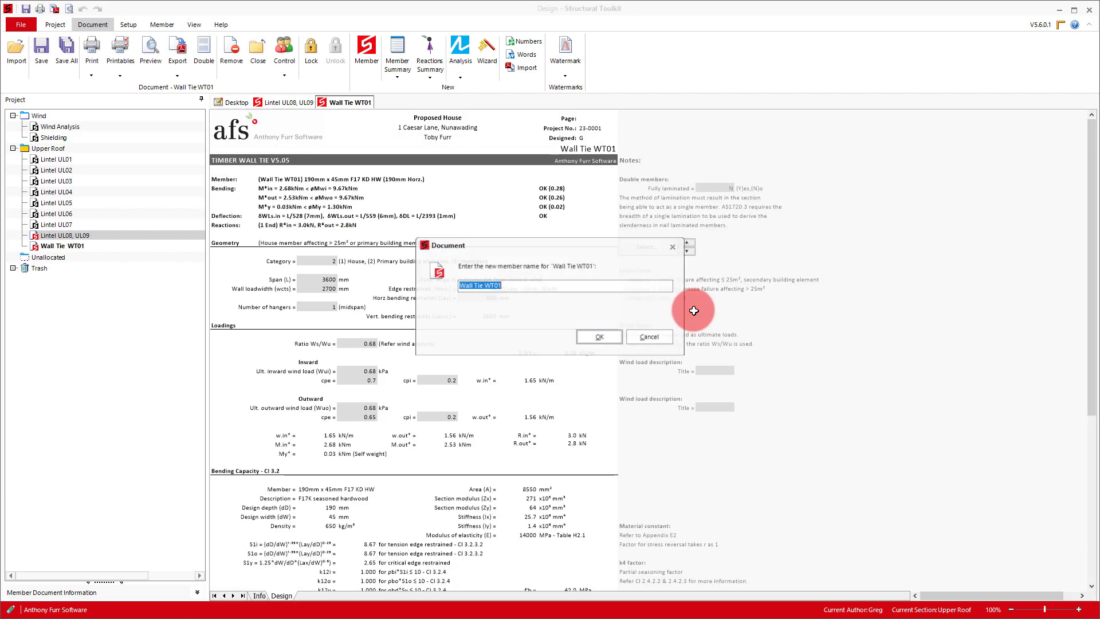
{"action": "left_click_drag", "start_coordinate": [484, 285], "coordinate": [591, 290]}
{"action": "type", "text": "UL03"}
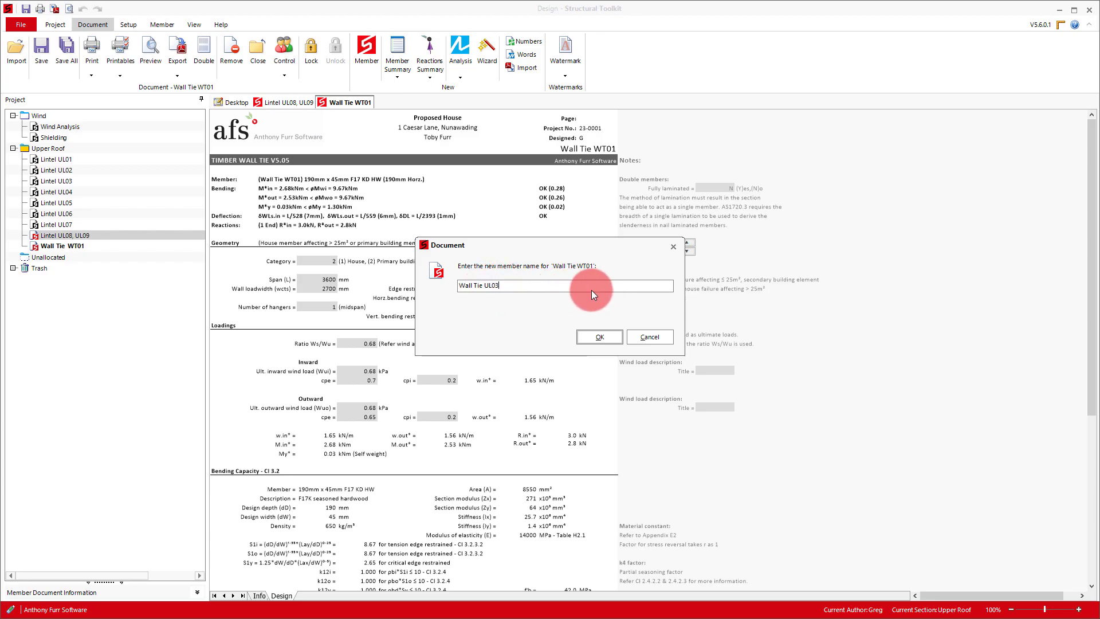
{"action": "key", "text": "Return"}
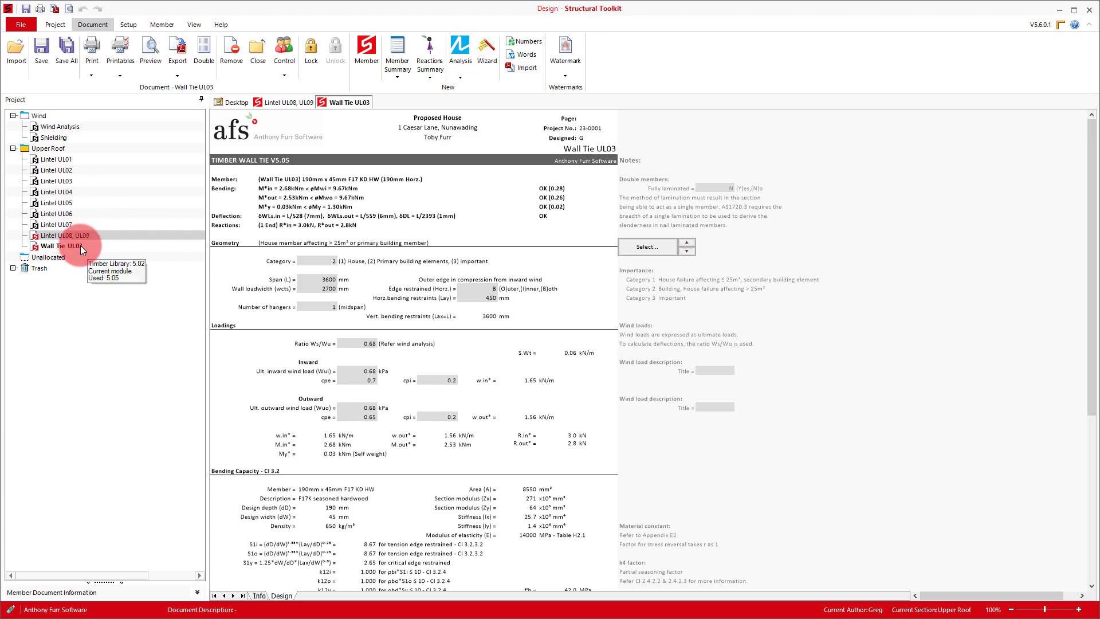
{"action": "left_click_drag", "start_coordinate": [75, 245], "coordinate": [49, 192]}
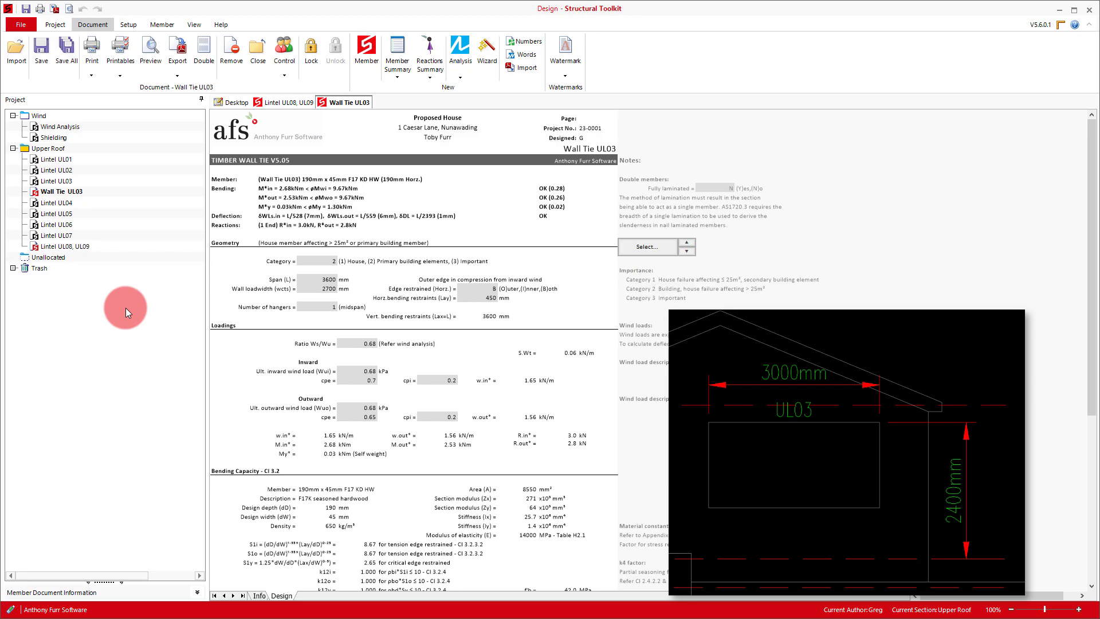
- Set the wall tie's span to 3100 mm and its wall loadwidth to 1200 mm
{"action": "left_click", "coordinate": [318, 279]}
{"action": "type", "text": "3100"}
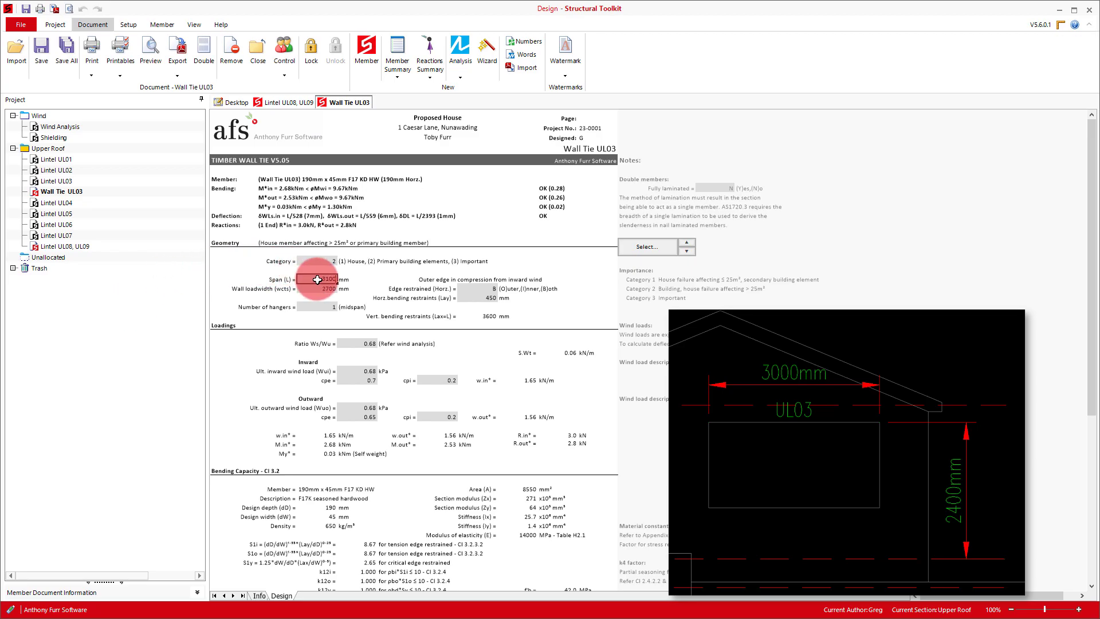
{"action": "key", "text": "Tab"}
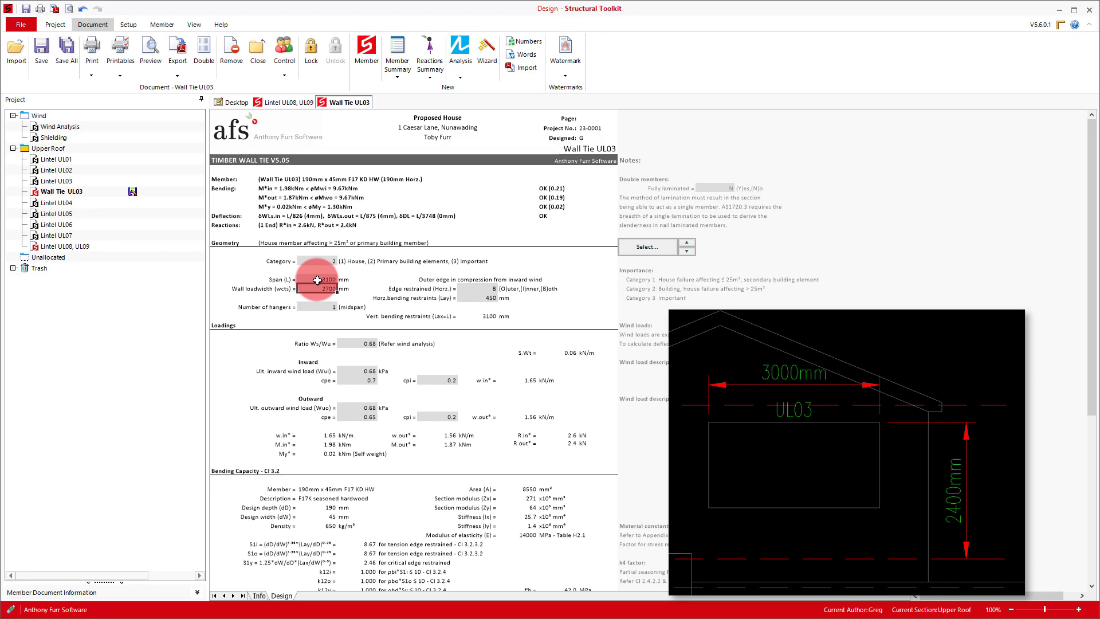
{"action": "key", "text": "Delete"}
{"action": "type", "text": "1200"}
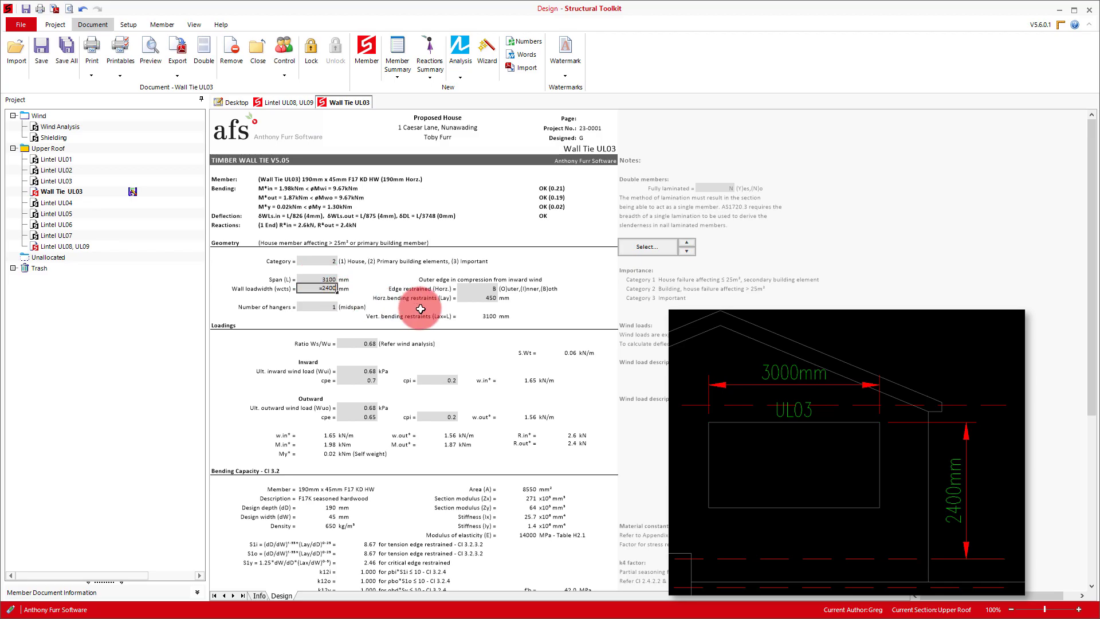
{"action": "key", "text": "Return"}
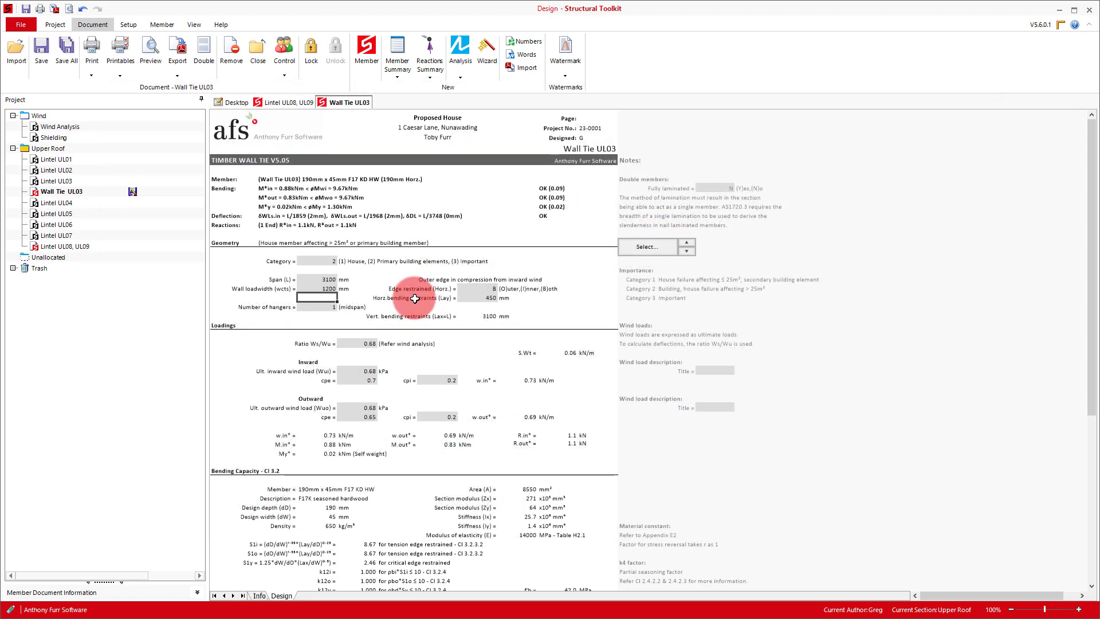
- Set the wall tie's wind deflection limit (δWLs lim.) to Span/250
{"action": "scroll", "coordinate": [413, 294], "scroll_direction": "down", "scroll_amount": 5}
{"action": "scroll", "coordinate": [416, 306], "scroll_direction": "down", "scroll_amount": 1}
{"action": "left_click", "coordinate": [319, 517]}
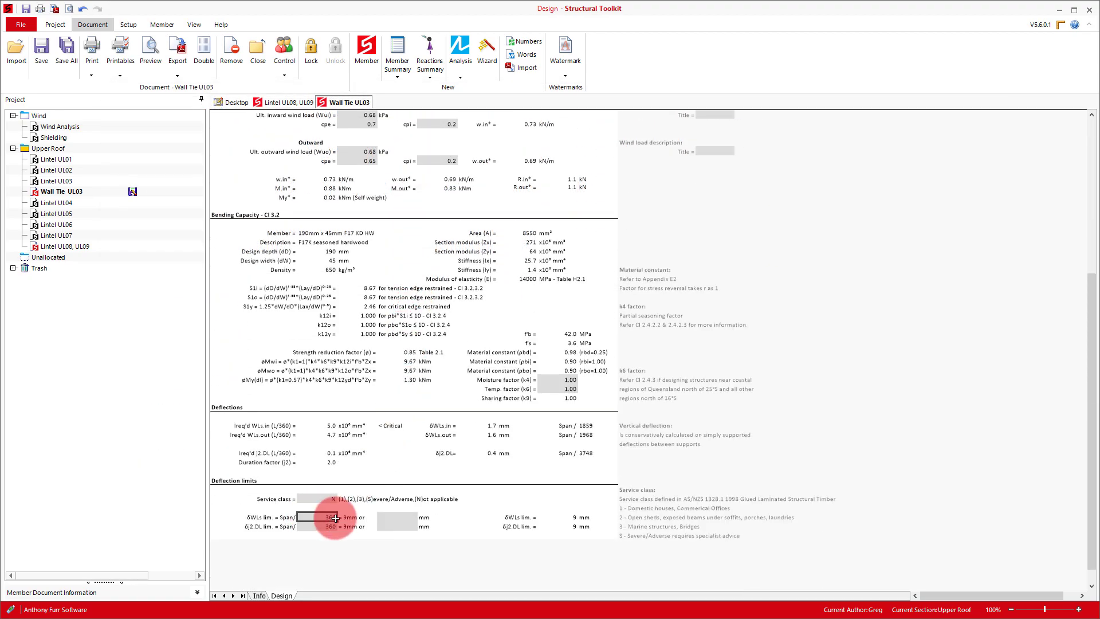
{"action": "type", "text": "250"}
{"action": "key", "text": "Return"}
{"action": "key", "text": "Return"}
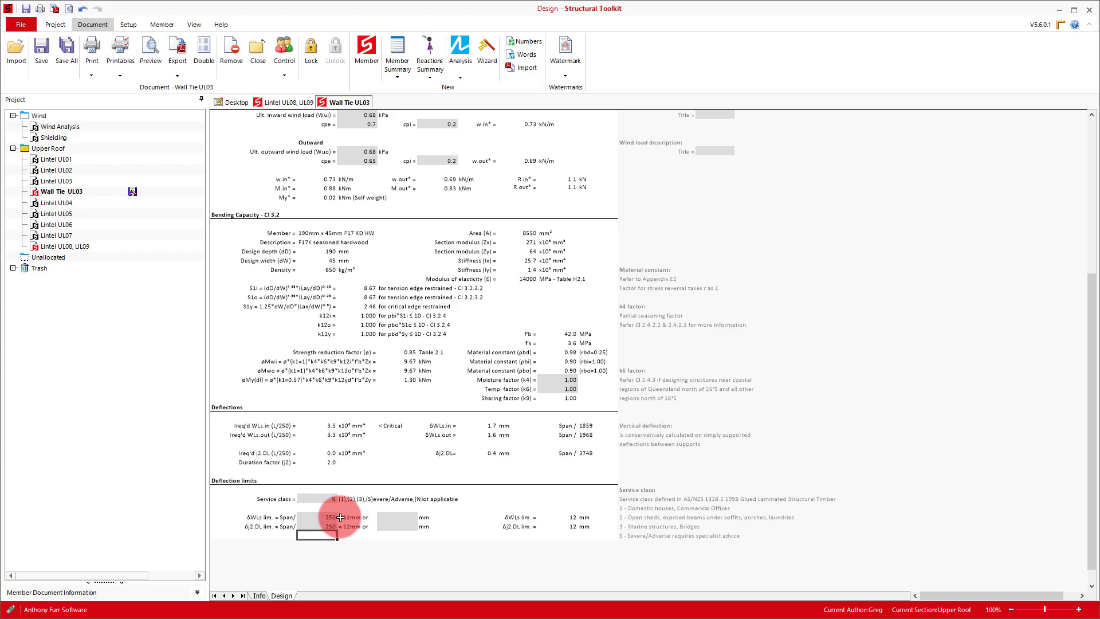
{"action": "scroll", "coordinate": [446, 504], "scroll_direction": "up", "scroll_amount": 10}
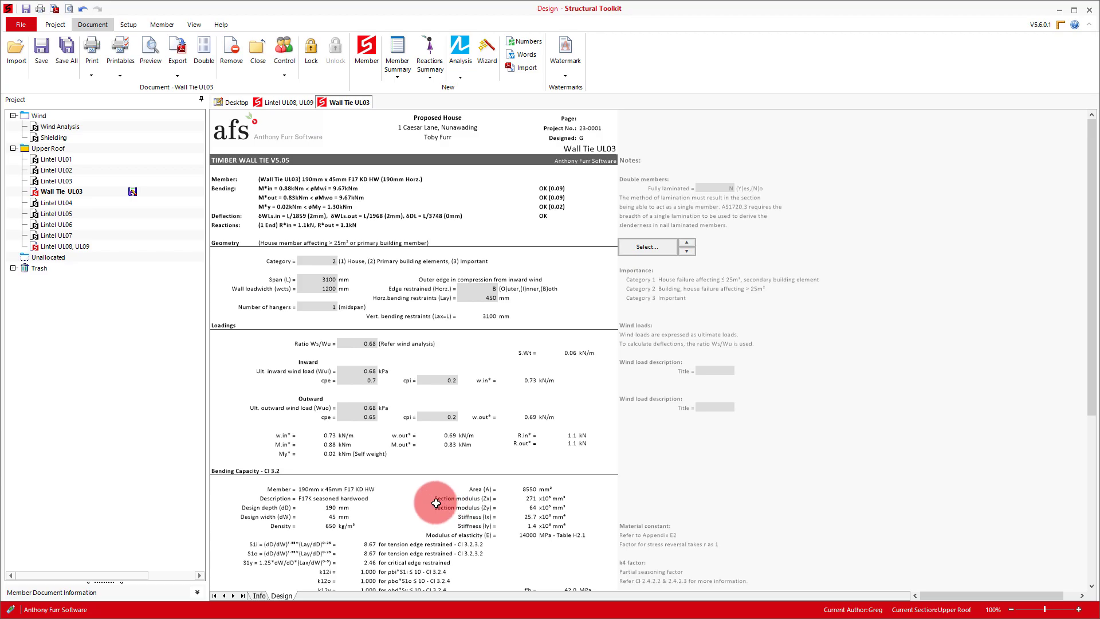
- Change the wall tie's timber section to two 90 x 45 MGP10 members
{"action": "left_click", "coordinate": [652, 247]}
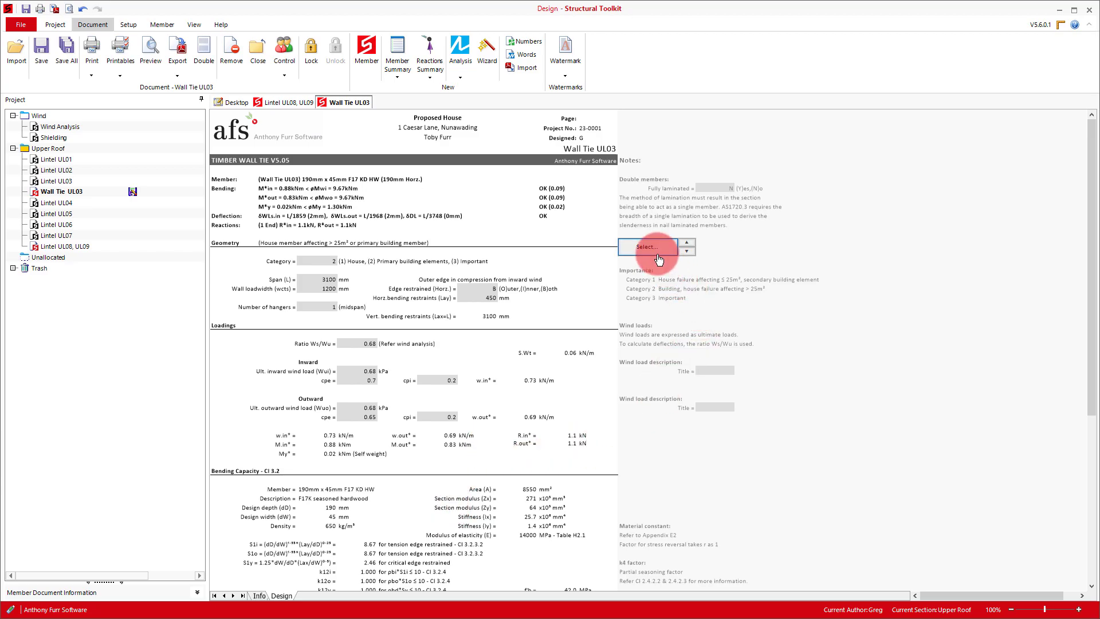
{"action": "left_click", "coordinate": [529, 192]}
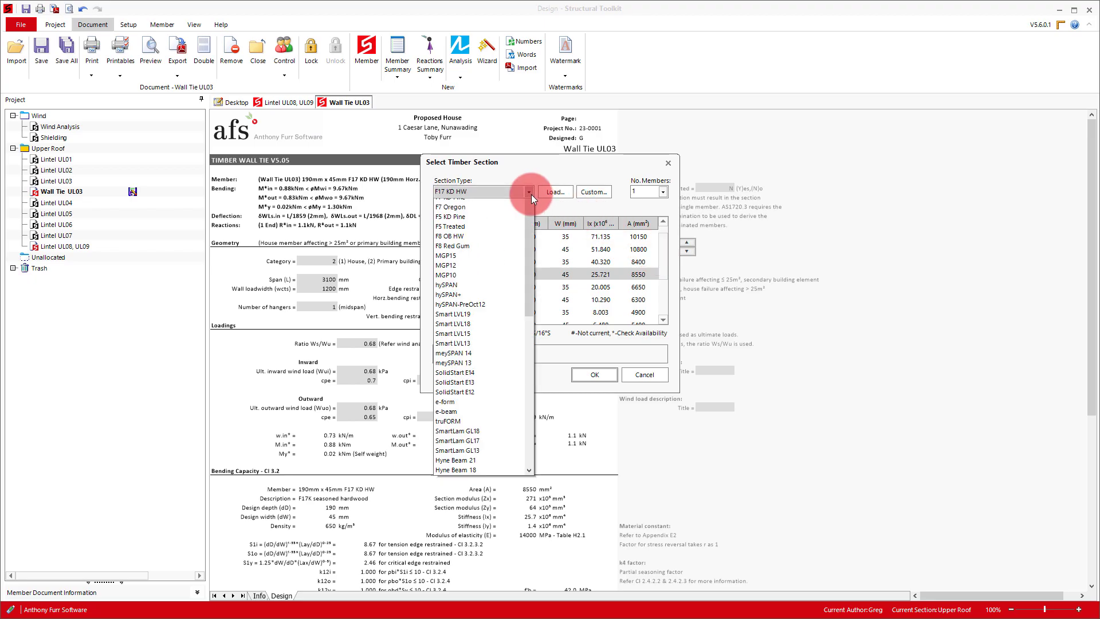
{"action": "left_click", "coordinate": [449, 290]}
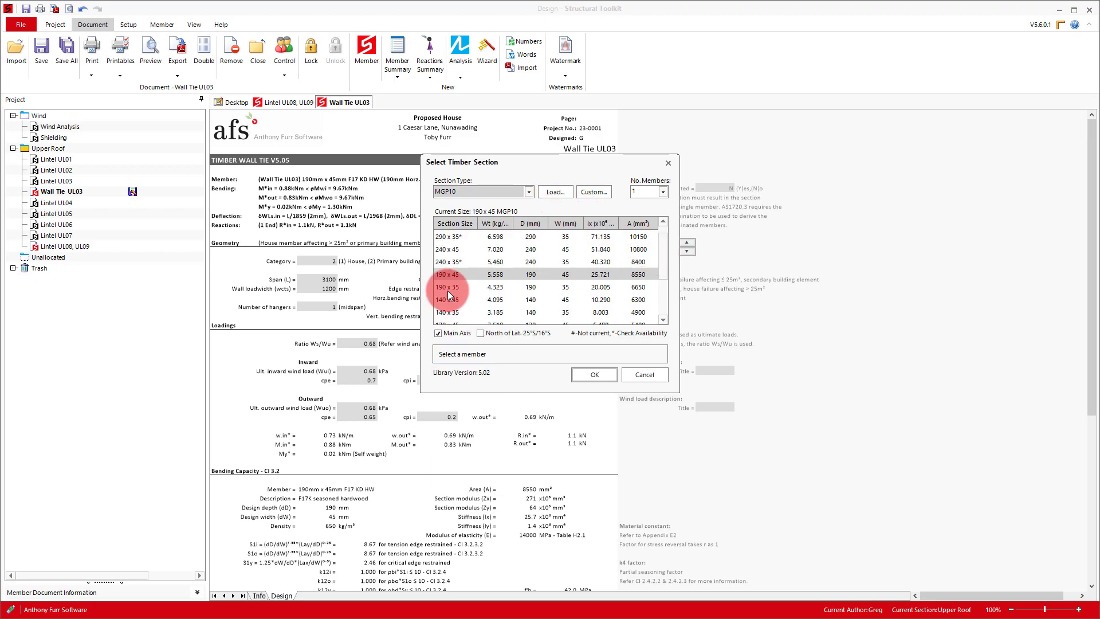
{"action": "scroll", "coordinate": [460, 288], "scroll_direction": "down", "scroll_amount": 2}
{"action": "double_click", "coordinate": [454, 275]}
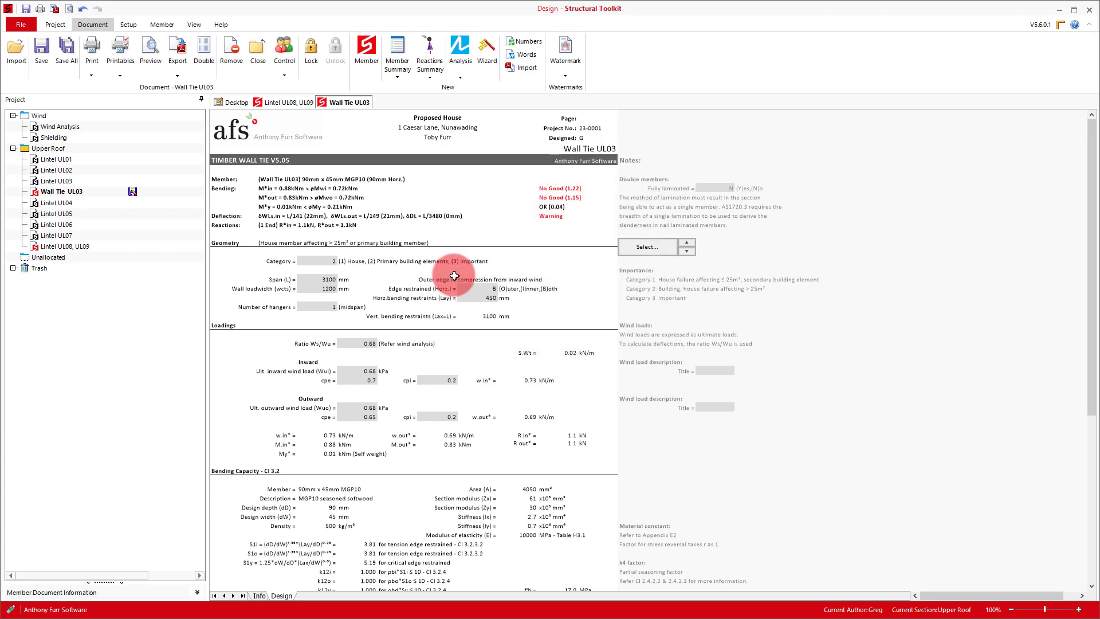
{"action": "left_click", "coordinate": [658, 253]}
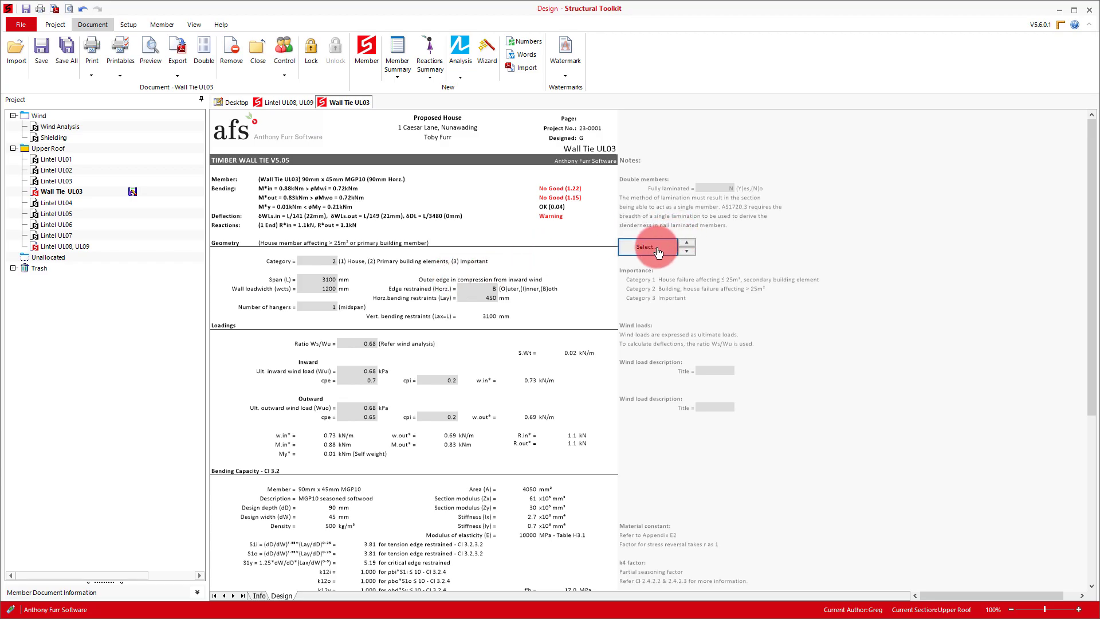
{"action": "left_click", "coordinate": [596, 375]}
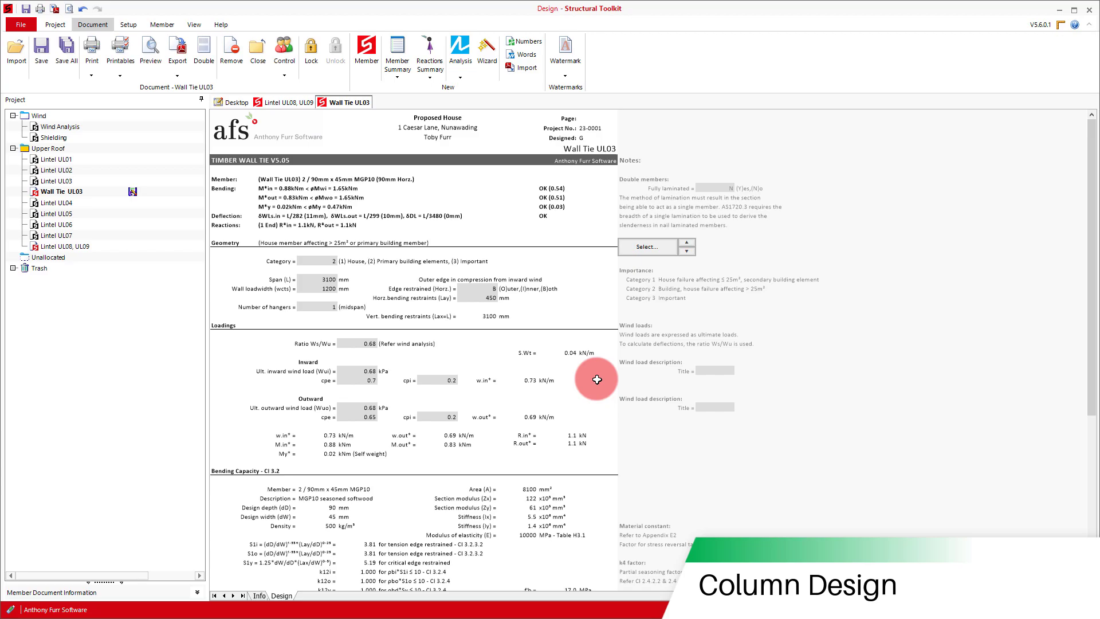
- Add a new project section named Upper Columns below the Upper Roof section
{"action": "right_click", "coordinate": [79, 317]}
{"action": "left_click", "coordinate": [92, 324]}
{"action": "type", "text": "Upper Col"}
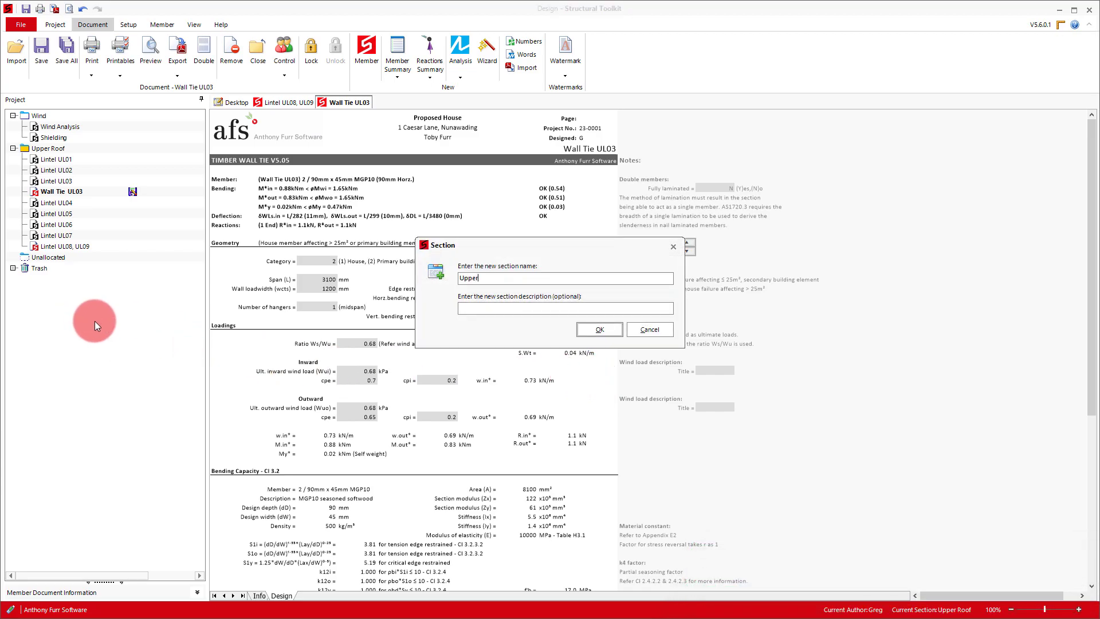
{"action": "type", "text": "umns"}
{"action": "key", "text": "Return"}
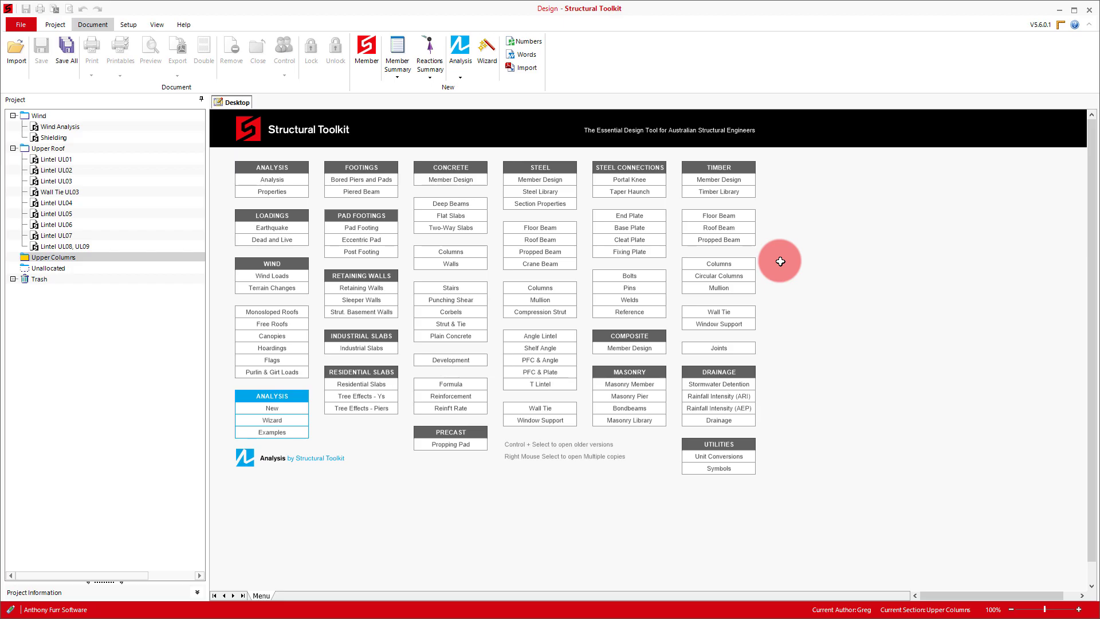
- Create a timber column member in the Upper Columns section and name it Column DS01 (2700)
{"action": "left_click", "coordinate": [745, 263]}
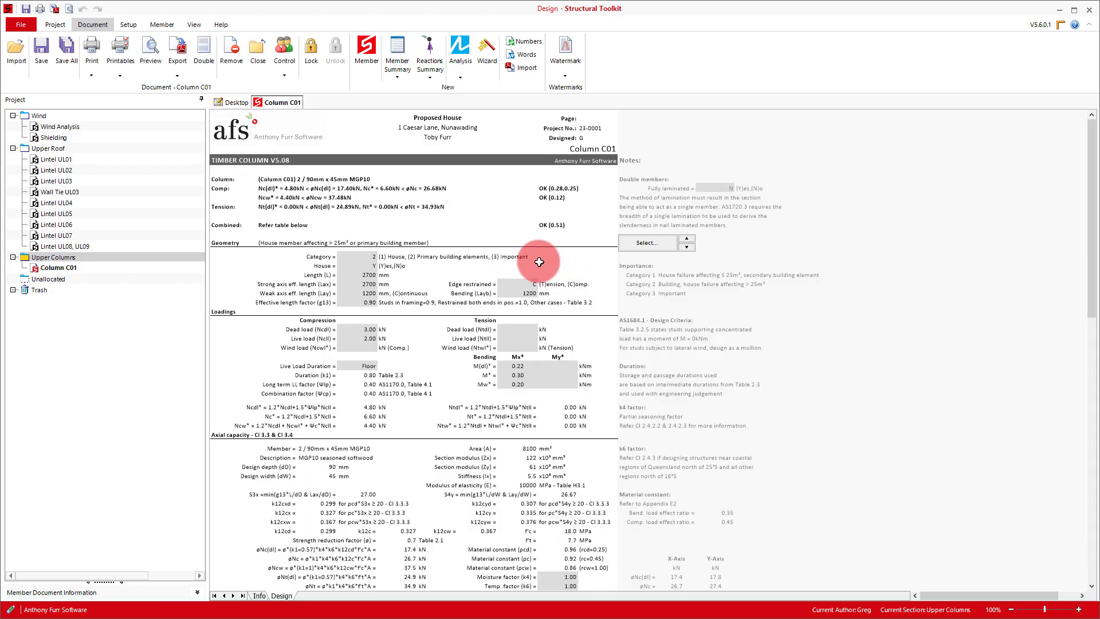
{"action": "type", "text": "Column "}
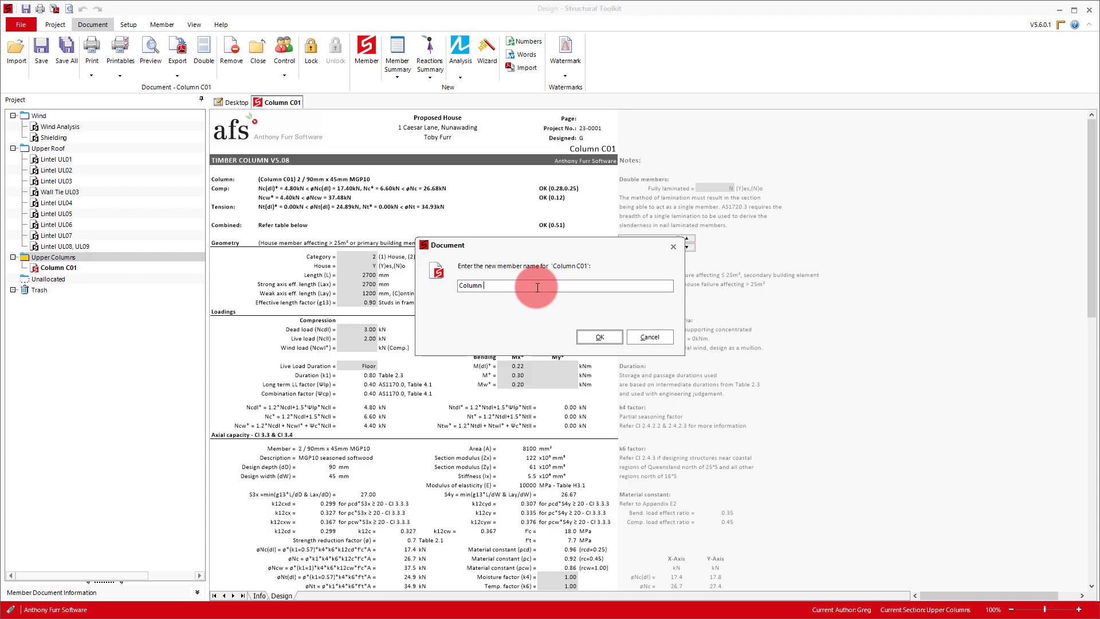
{"action": "type", "text": "DS01"}
{"action": "type", "text": "(2700)"}
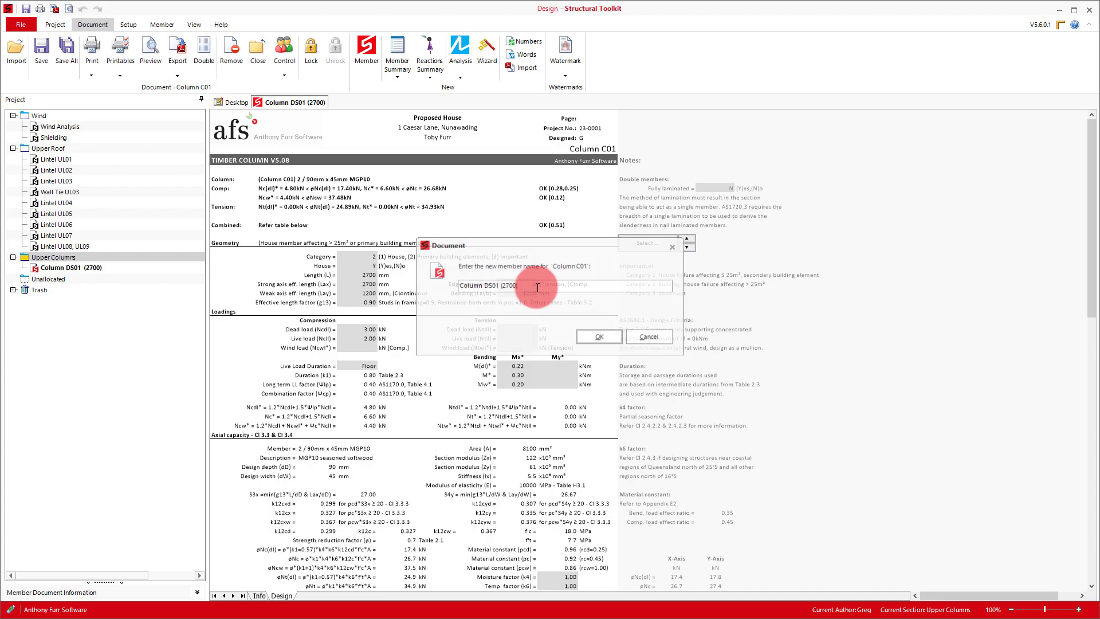
{"action": "key", "text": "Return"}
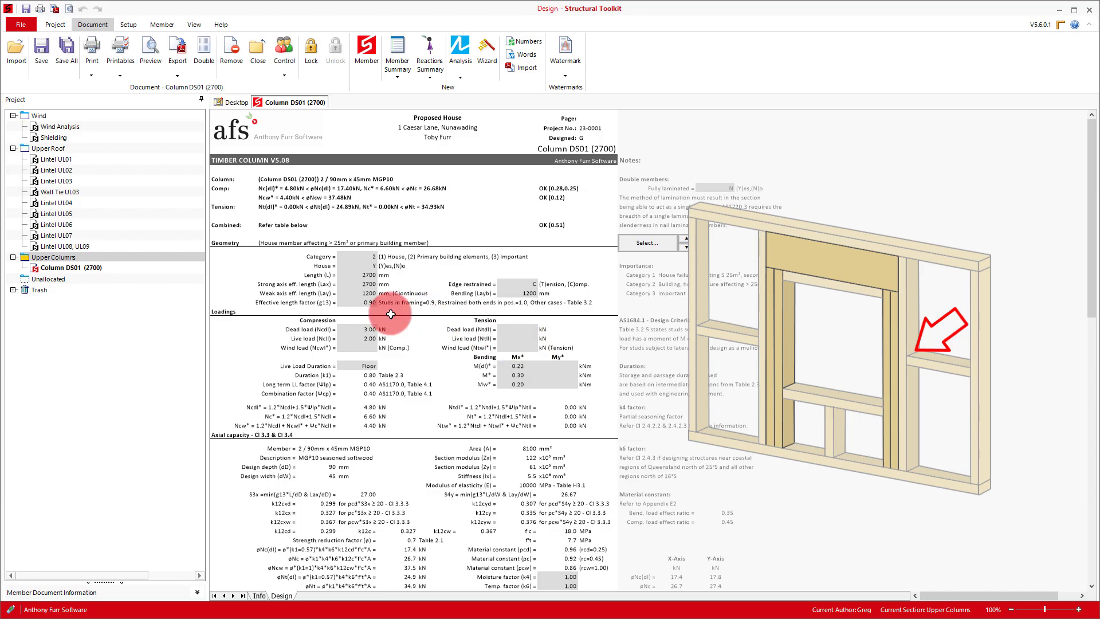
- Set the column's weak axis effective length (Lay) to 1350 mm and its live load duration to Roof
{"action": "left_click", "coordinate": [367, 293]}
{"action": "type", "text": "135"}
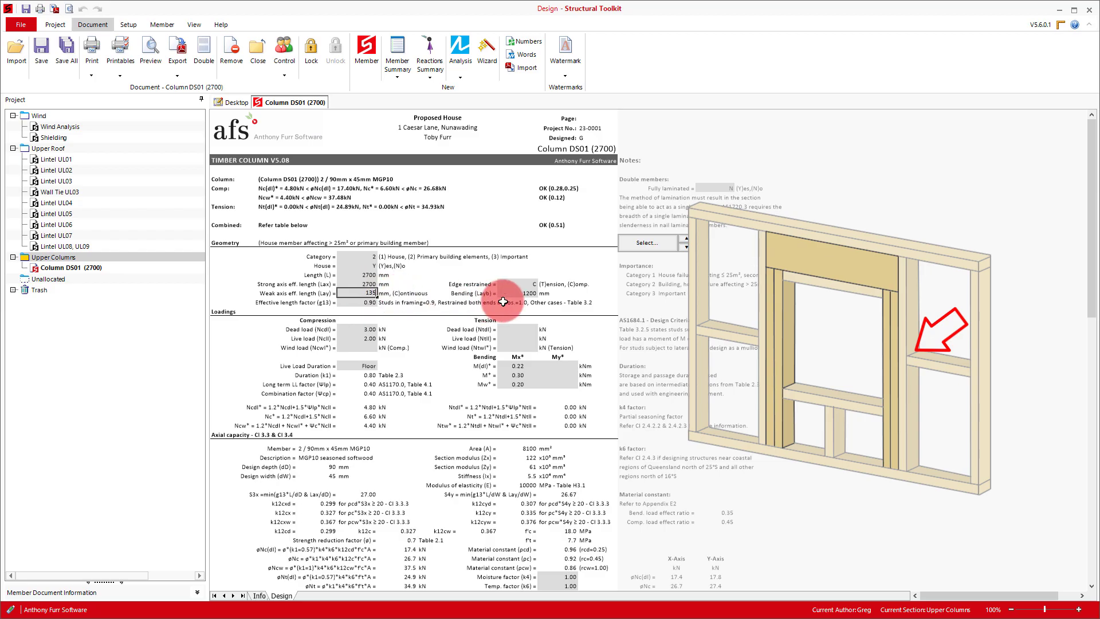
{"action": "type", "text": "0"}
{"action": "key", "text": "Return"}
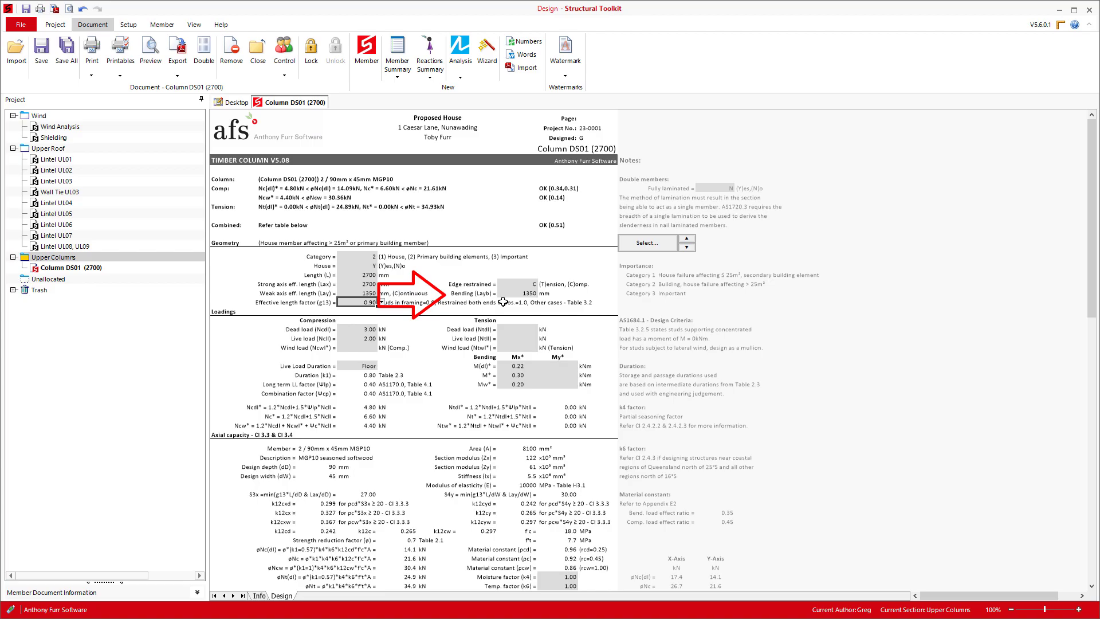
{"action": "left_click", "coordinate": [503, 302]}
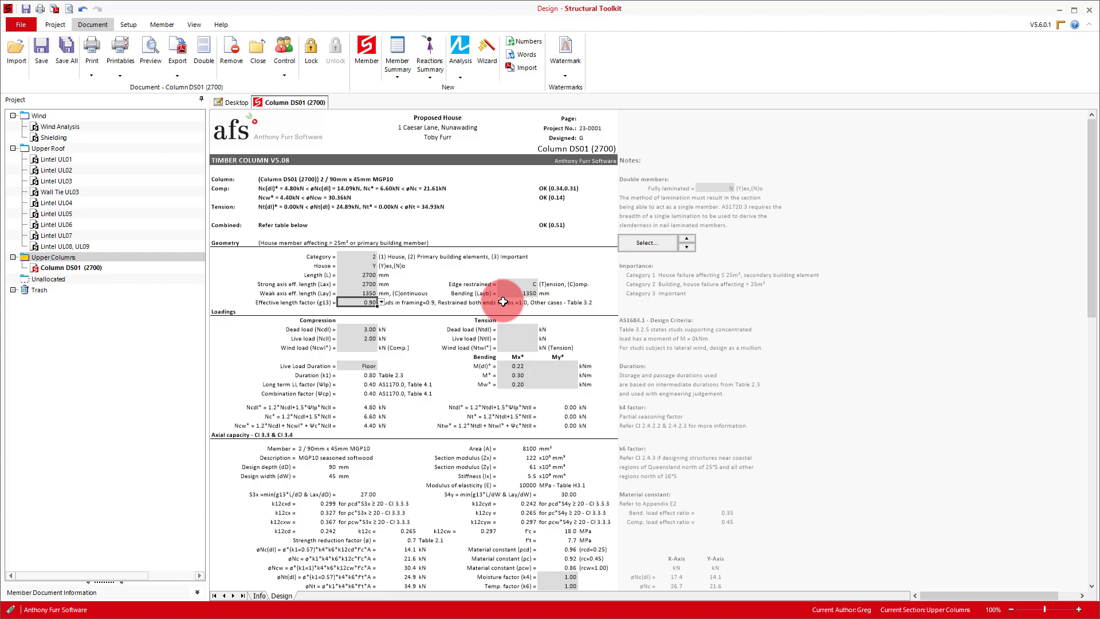
{"action": "left_click", "coordinate": [378, 365]}
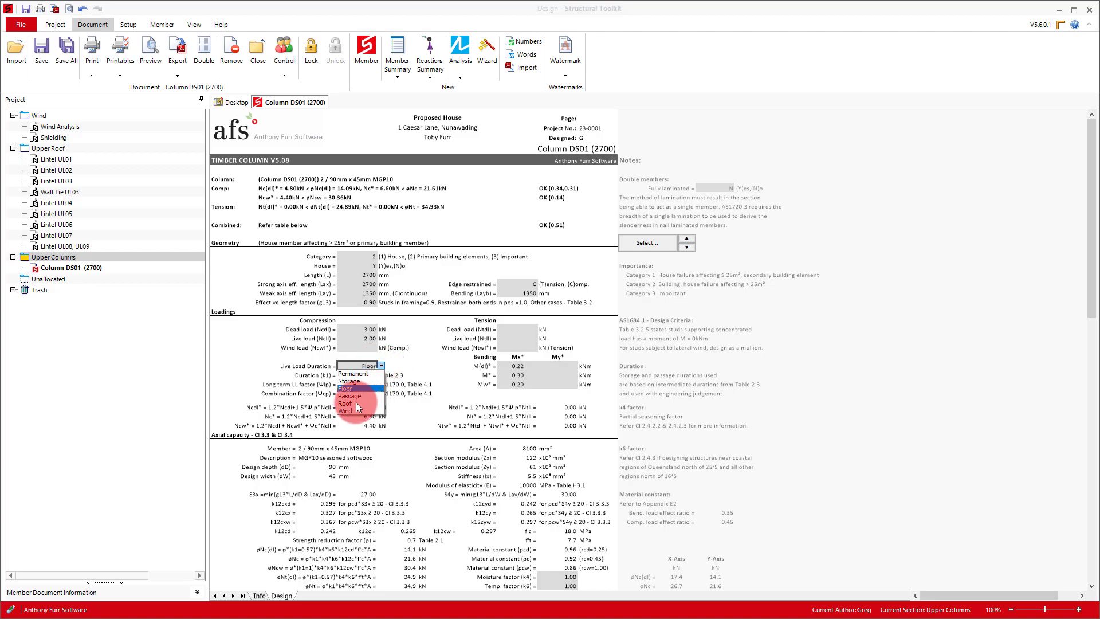
{"action": "left_click", "coordinate": [355, 403]}
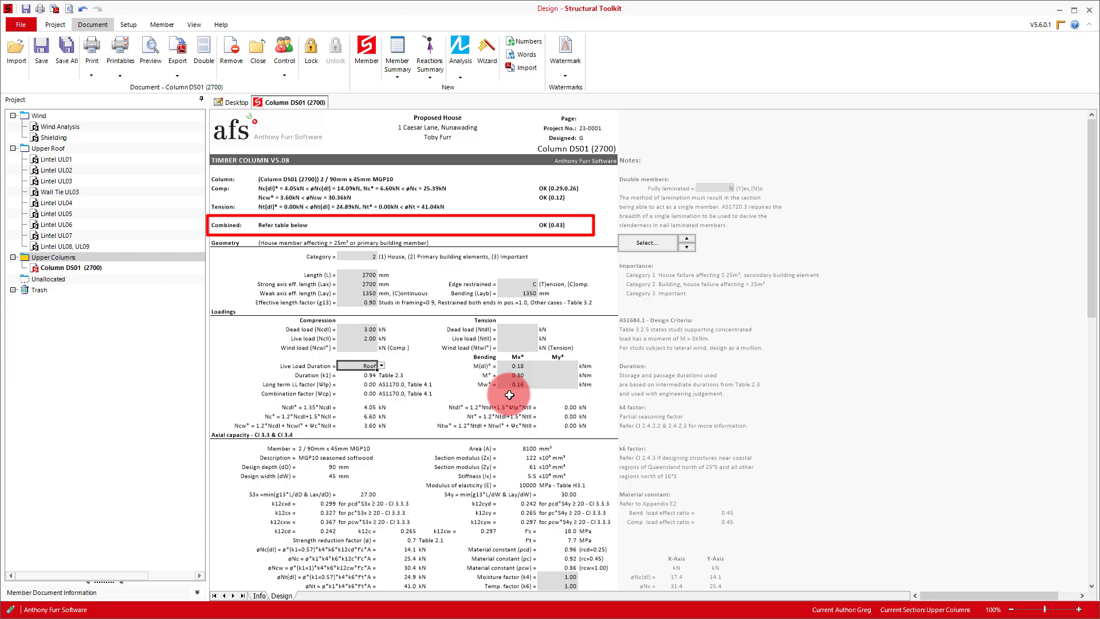
- Raise the column's compression dead and live loads through trial values up to 6 kN each
{"action": "left_click", "coordinate": [371, 338]}
{"action": "type", "text": "3"}
{"action": "key", "text": "Return"}
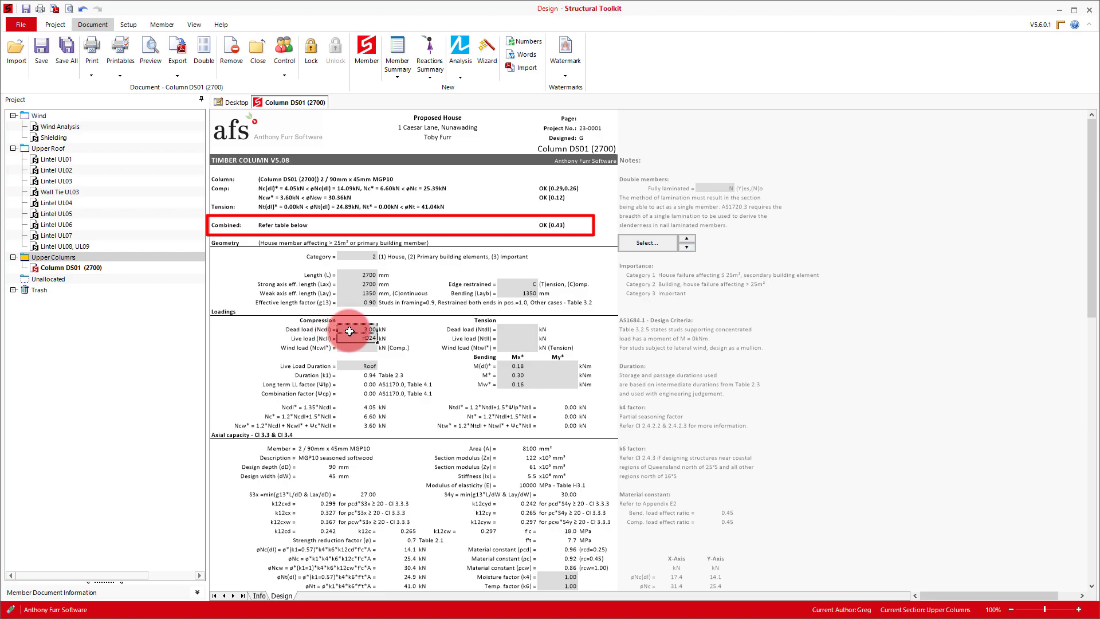
{"action": "left_click", "coordinate": [364, 330]}
{"action": "type", "text": "4"}
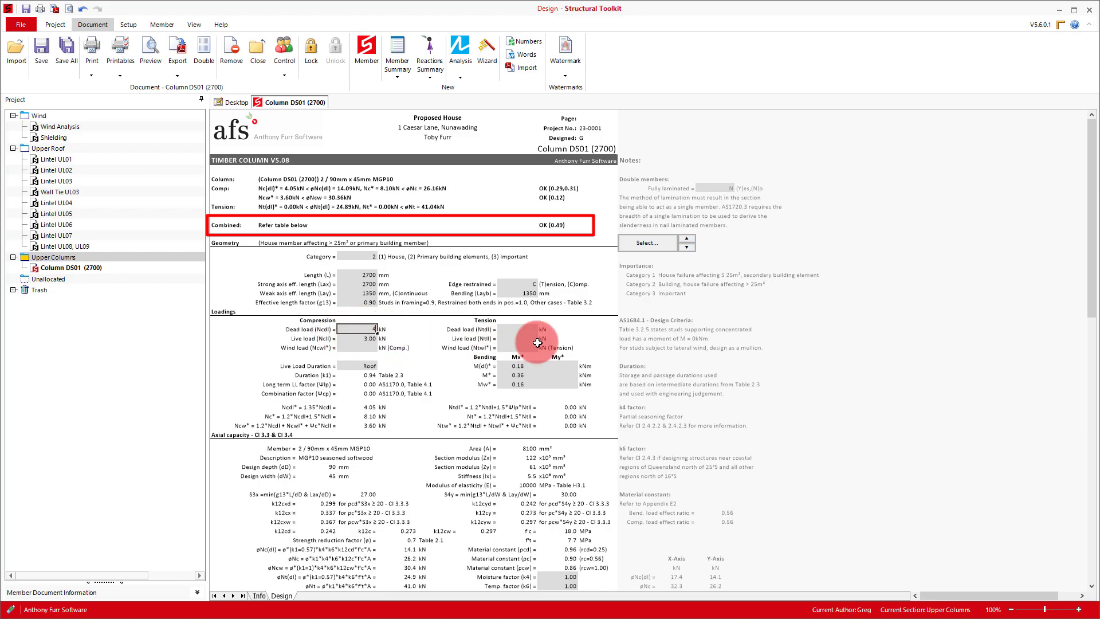
{"action": "key", "text": "Return"}
{"action": "type", "text": "4"}
{"action": "key", "text": "Return"}
{"action": "type", "text": "6"}
{"action": "key", "text": "Return"}
{"action": "type", "text": "6"}
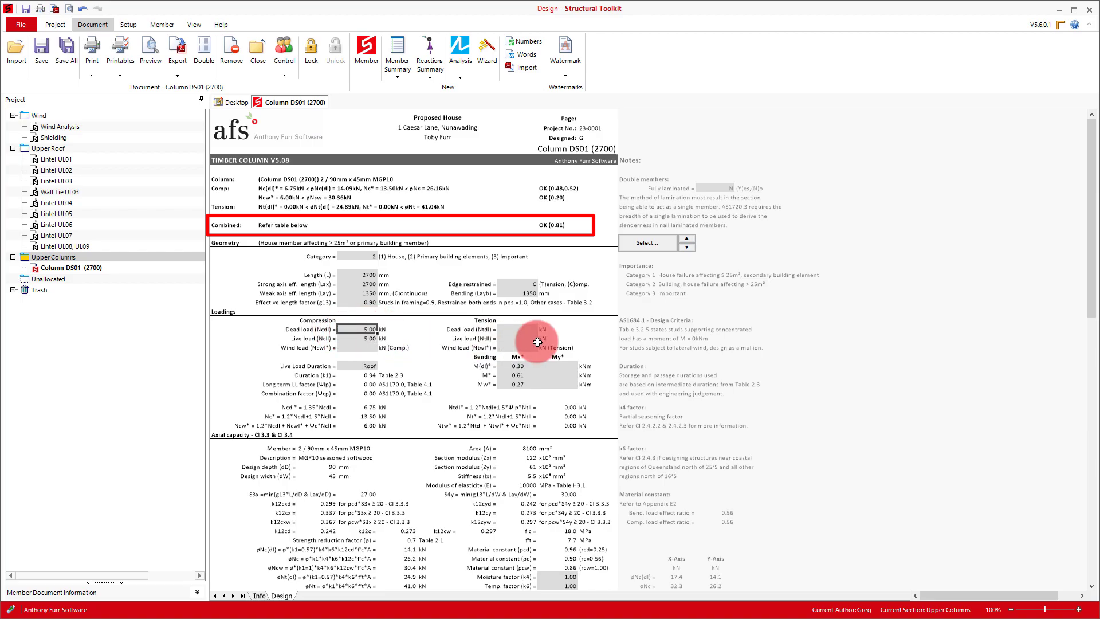
{"action": "key", "text": "Return"}
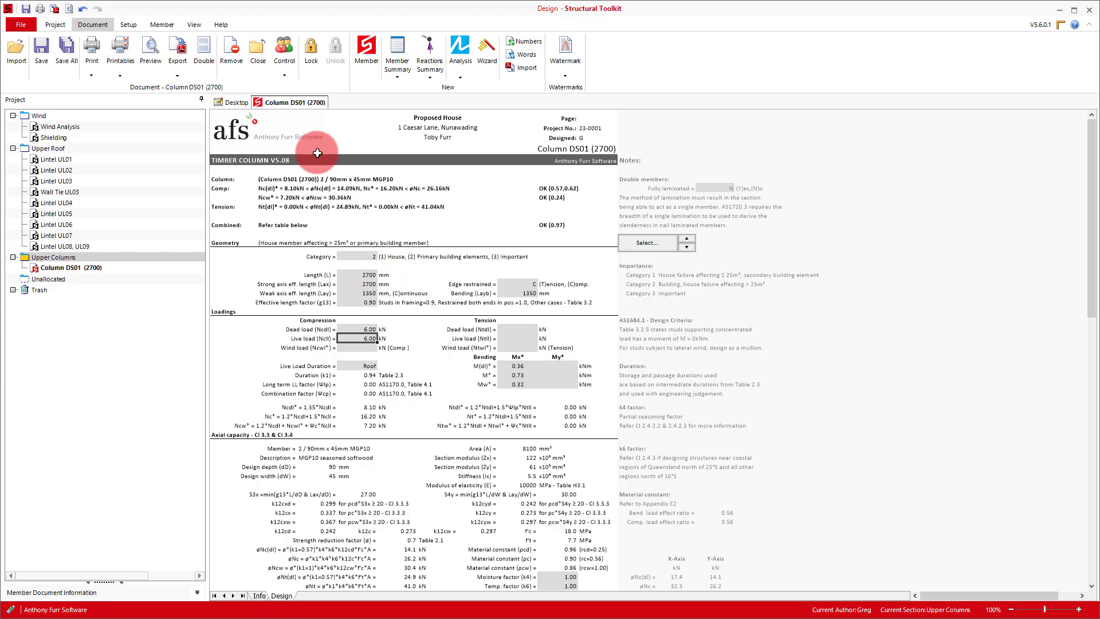
- Copy Column DS01 (2700) as a new member named Column DS02 (2700)
{"action": "right_click", "coordinate": [303, 102]}
{"action": "left_click", "coordinate": [325, 149]}
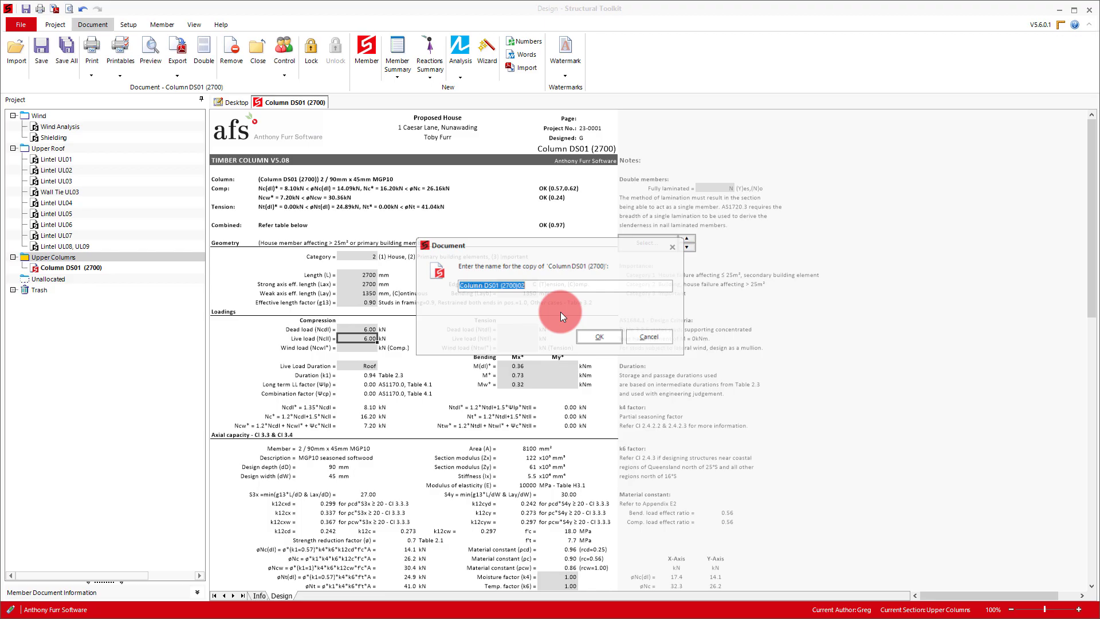
{"action": "left_click", "coordinate": [515, 285]}
{"action": "left_click_drag", "start_coordinate": [494, 286], "coordinate": [499, 285]}
{"action": "type", "text": "2"}
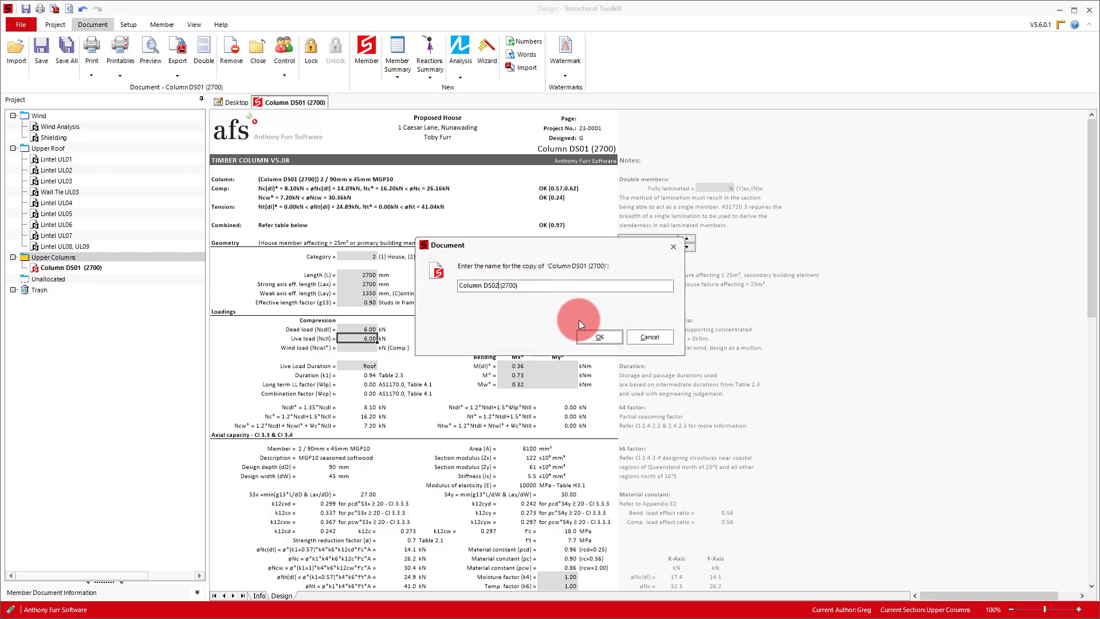
{"action": "left_click", "coordinate": [593, 335]}
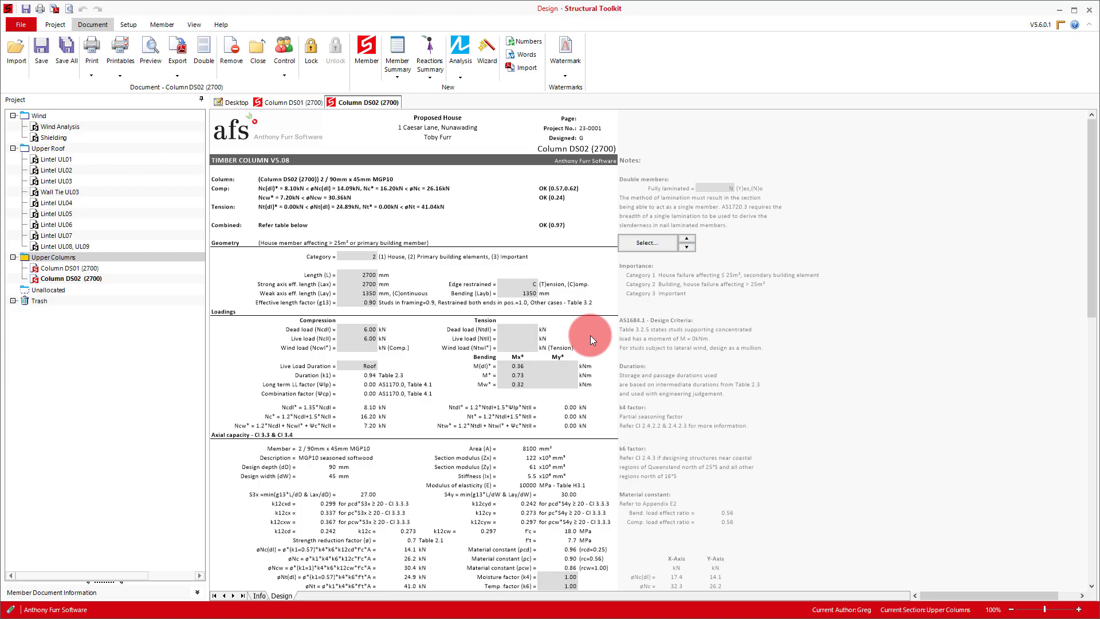
- Change the timber section type of Column DS02 (2700) to F17 KD HW, keeping two 90 x 45 members
{"action": "left_click", "coordinate": [644, 242]}
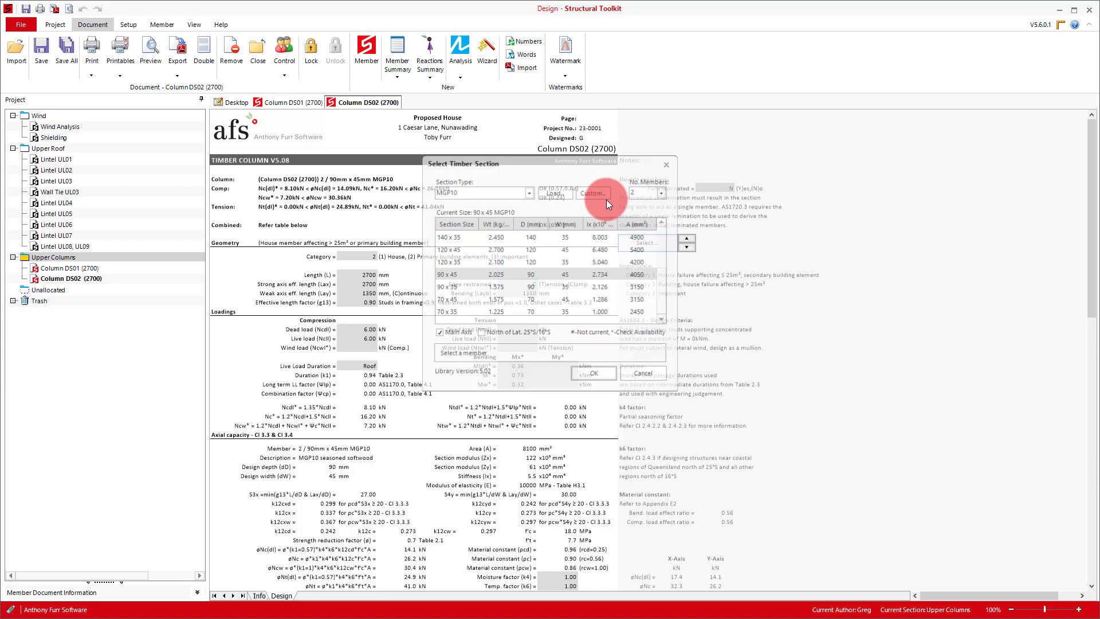
{"action": "left_click", "coordinate": [514, 194]}
{"action": "scroll", "coordinate": [480, 216], "scroll_direction": "up", "scroll_amount": 2}
{"action": "left_click", "coordinate": [484, 207]}
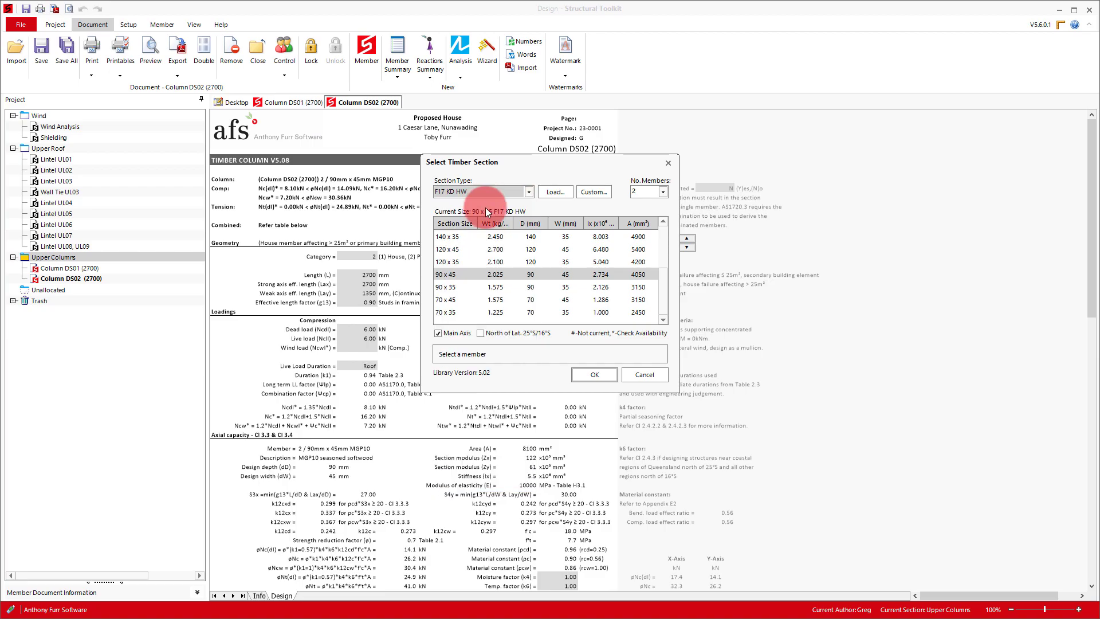
{"action": "left_click", "coordinate": [585, 371]}
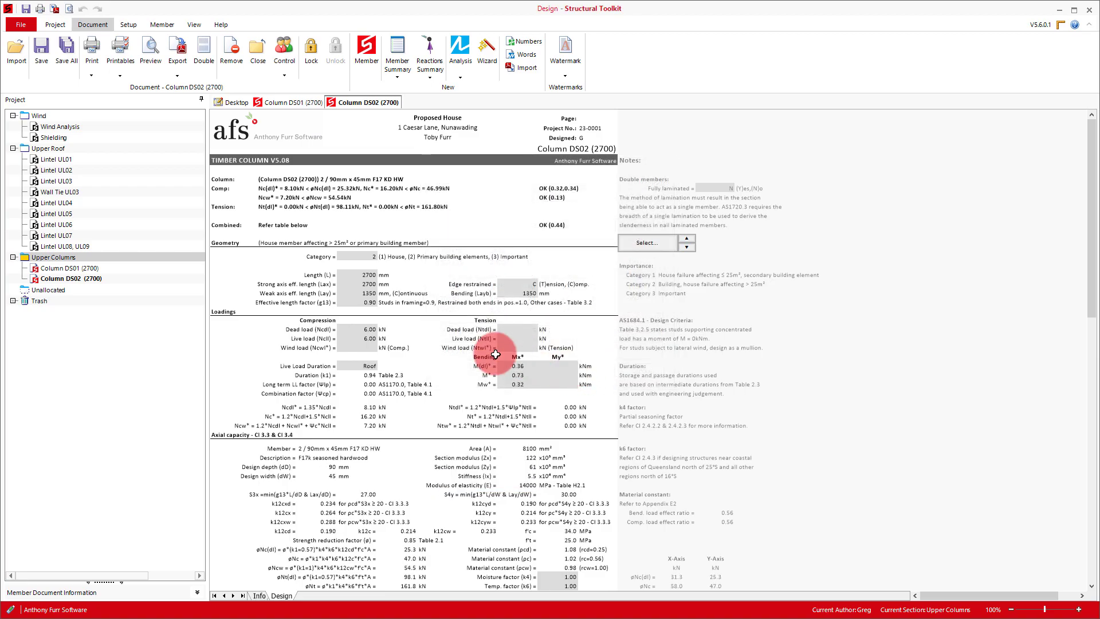
- Set the compression dead and live loads of Column DS02 (2700) to 13.5 kN each
{"action": "left_click", "coordinate": [355, 330]}
{"action": "type", "text": "13.5"}
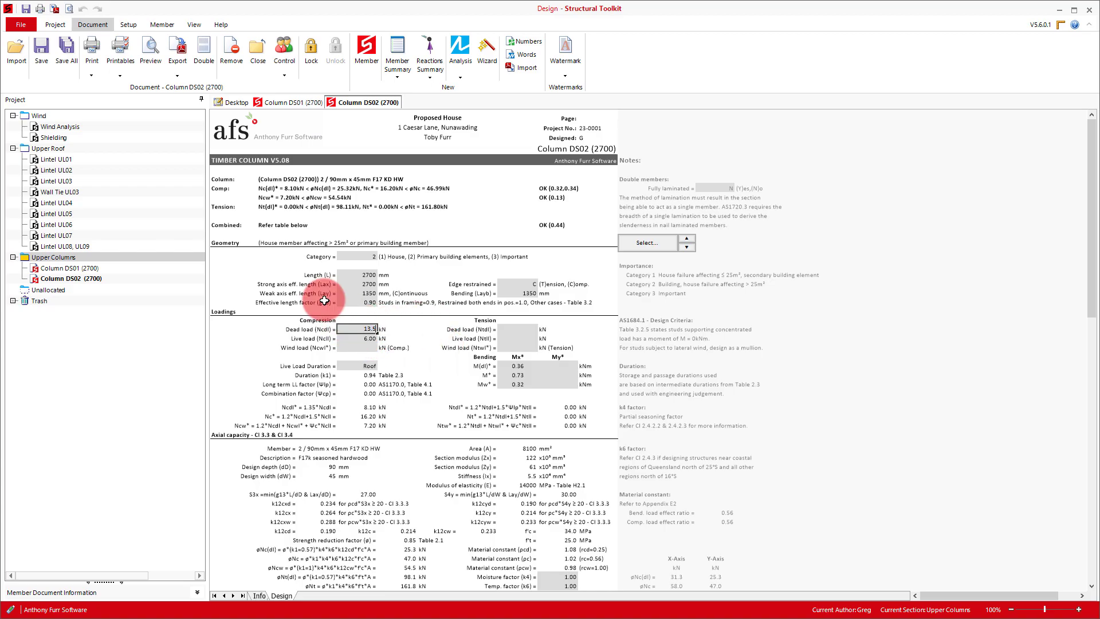
{"action": "key", "text": "Return"}
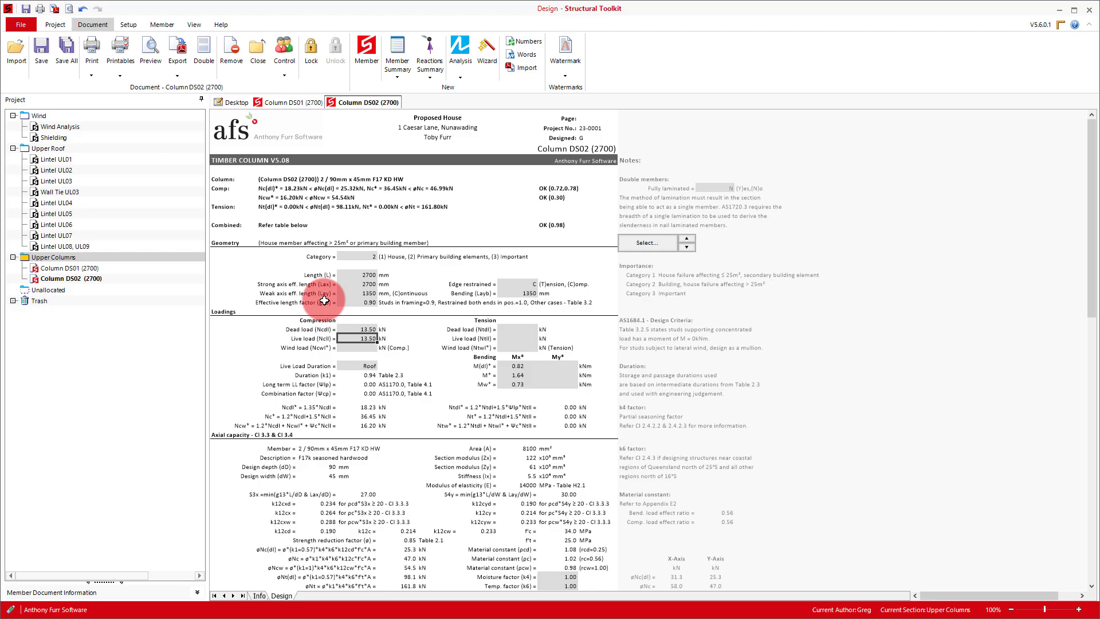
- Copy Column DS01 (2700) as a new member named Column DS01 (3800)
{"action": "right_click", "coordinate": [300, 100]}
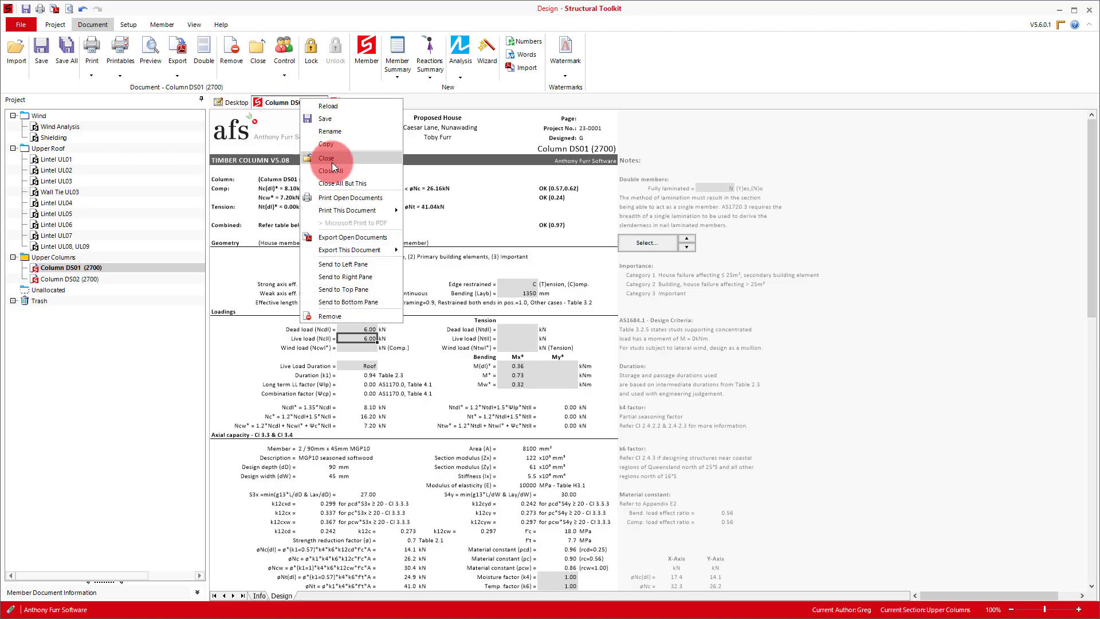
{"action": "left_click", "coordinate": [345, 144]}
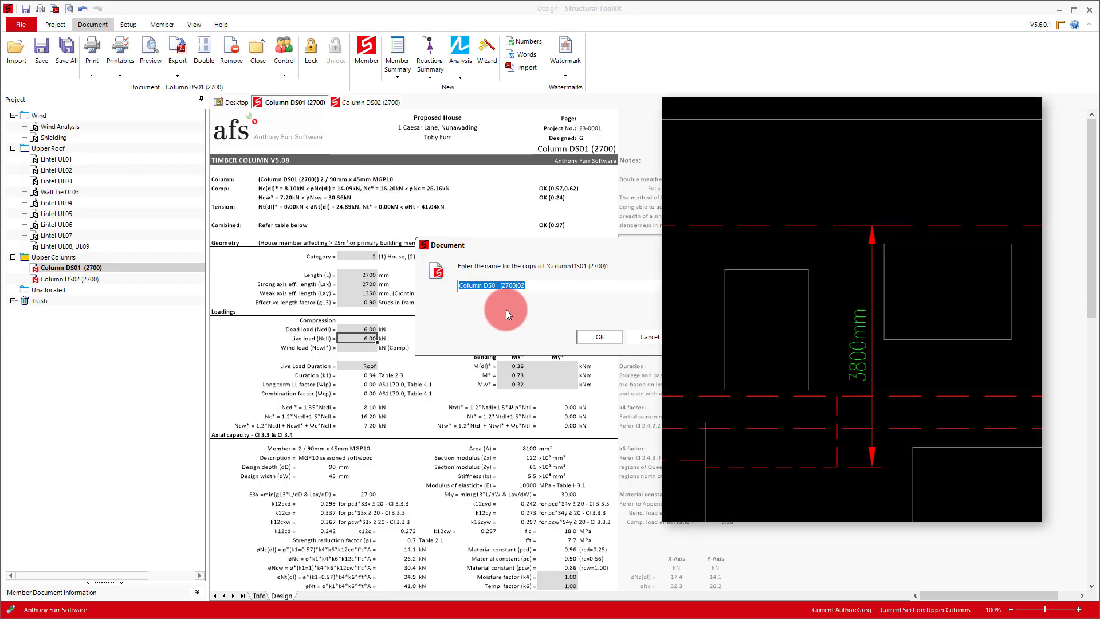
{"action": "left_click_drag", "start_coordinate": [503, 286], "coordinate": [560, 286]}
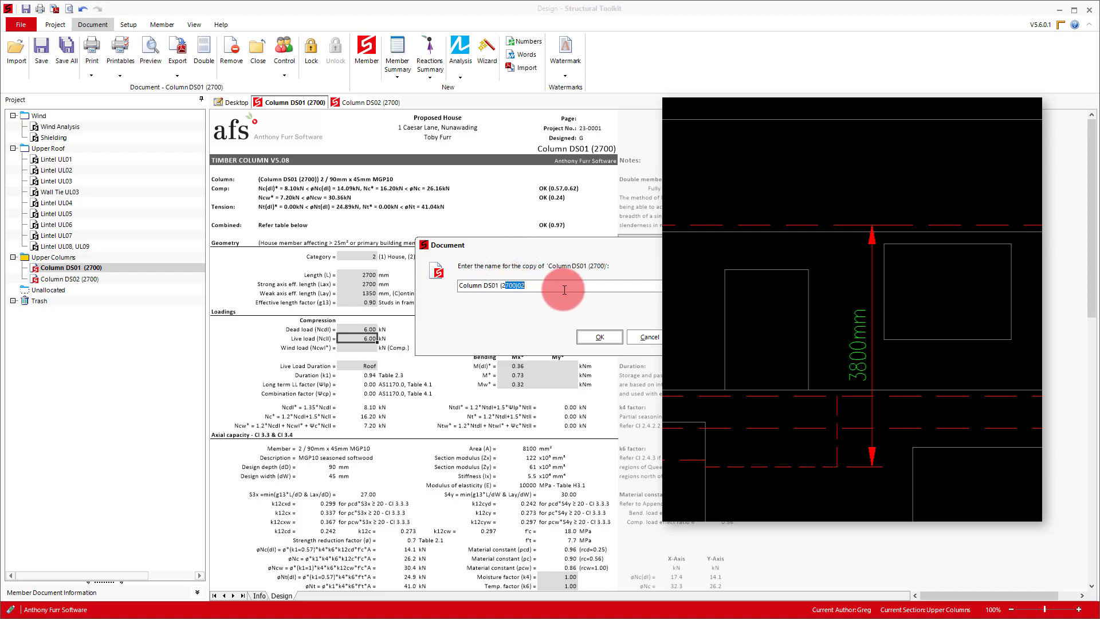
{"action": "type", "text": "3800)"}
{"action": "key", "text": "Return"}
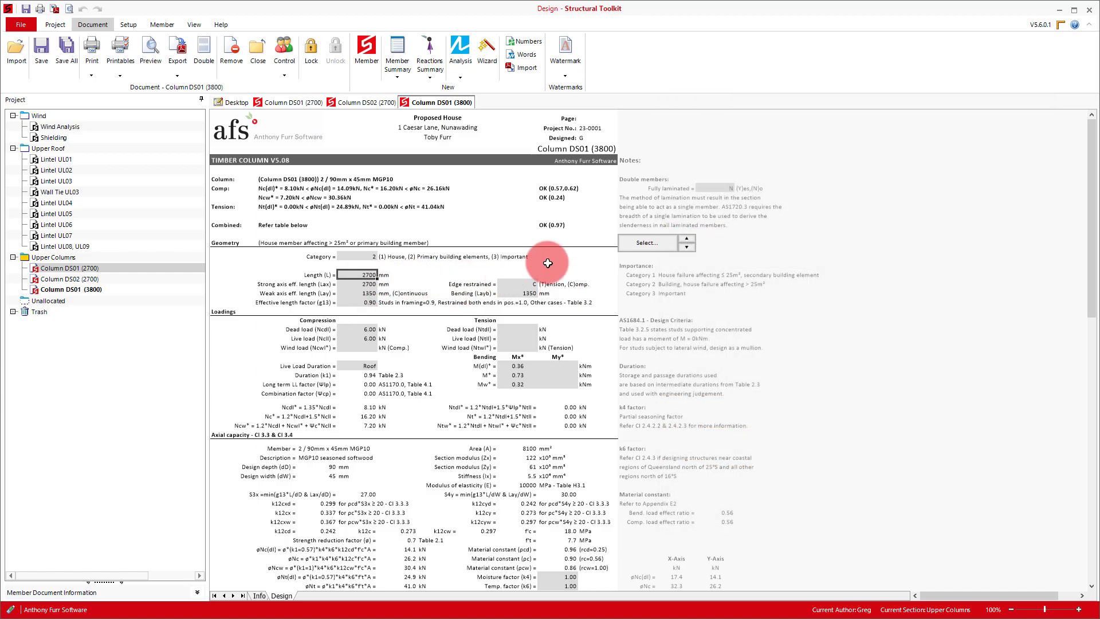
- Set the length of Column DS01 (3800) to 3800 mm and its compression dead and live loads to 4 kN each
{"action": "type", "text": "3800"}
{"action": "key", "text": "Tab"}
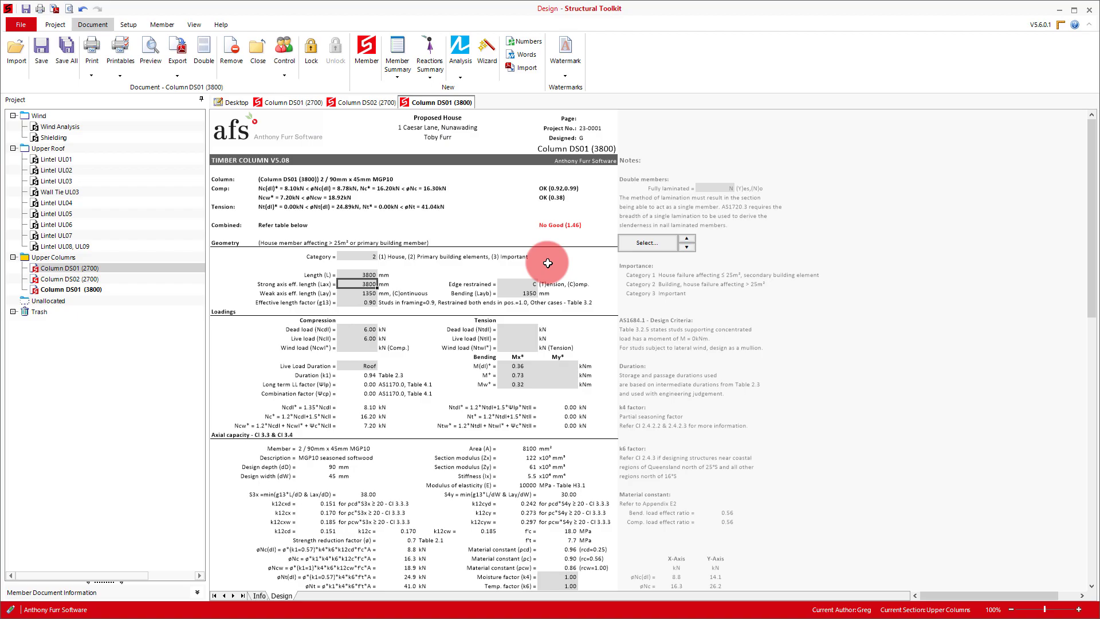
{"action": "left_click", "coordinate": [362, 330]}
{"action": "type", "text": "4"}
{"action": "key", "text": "Return"}
{"action": "type", "text": "4"}
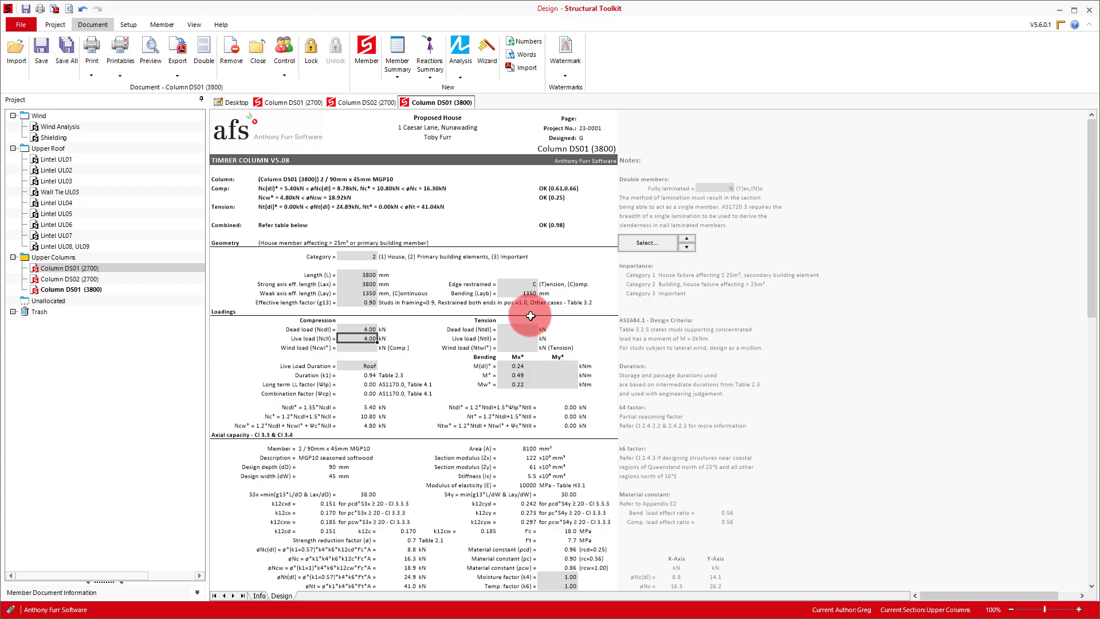
- Generate a reactions summary with recalculated reactions and compare it with the Column DS01 (3800) design
{"action": "left_click", "coordinate": [428, 63]}
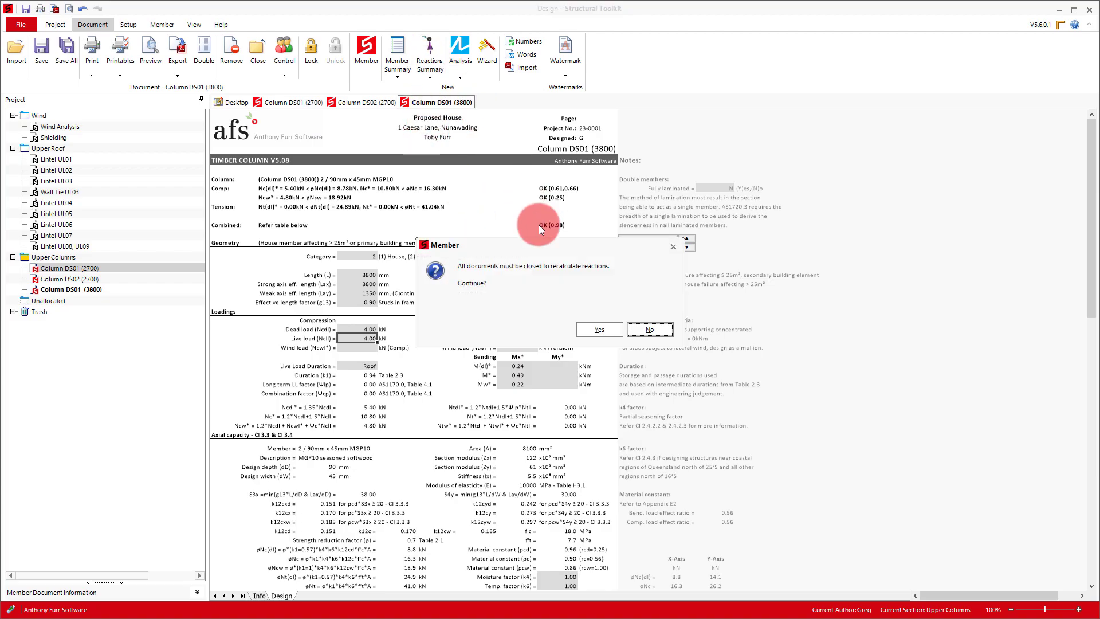
{"action": "left_click", "coordinate": [593, 328]}
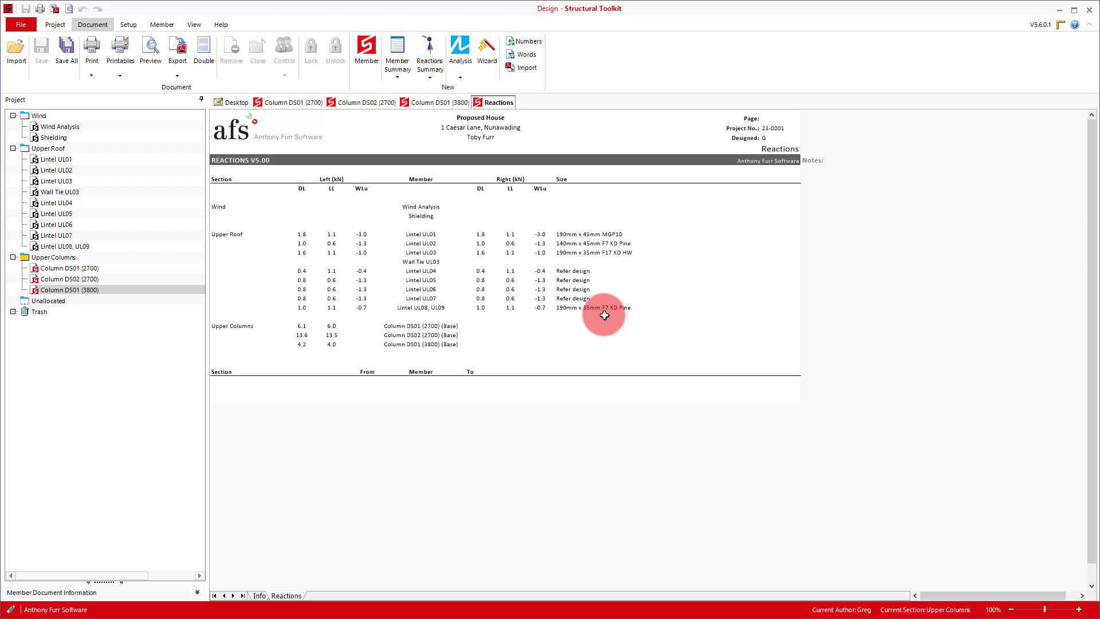
{"action": "left_click", "coordinate": [446, 102]}
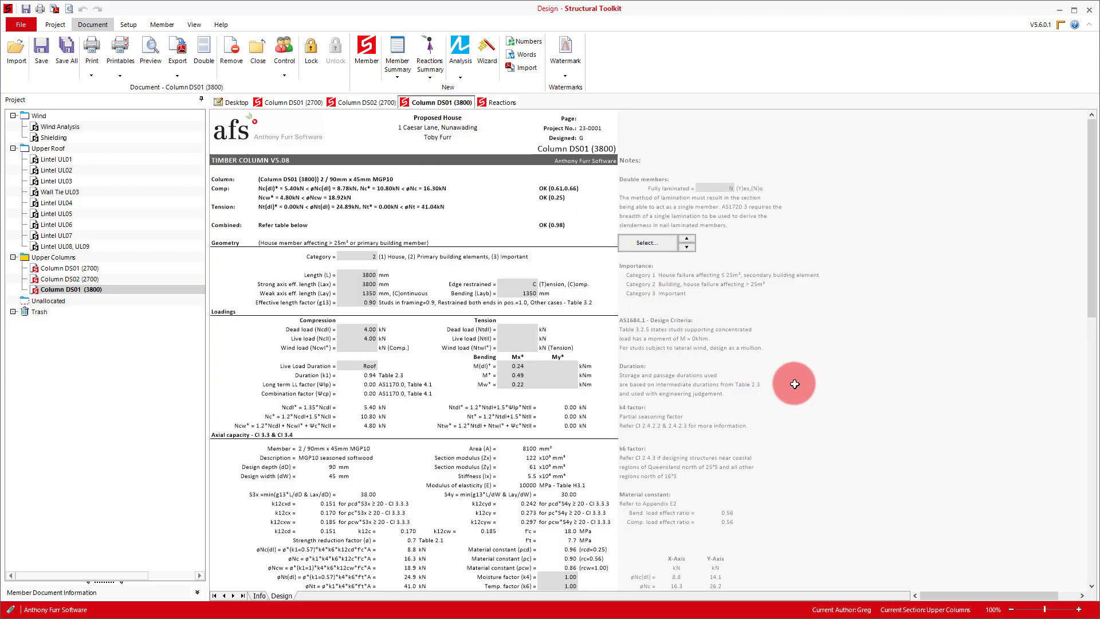
{"action": "left_click", "coordinate": [498, 104]}
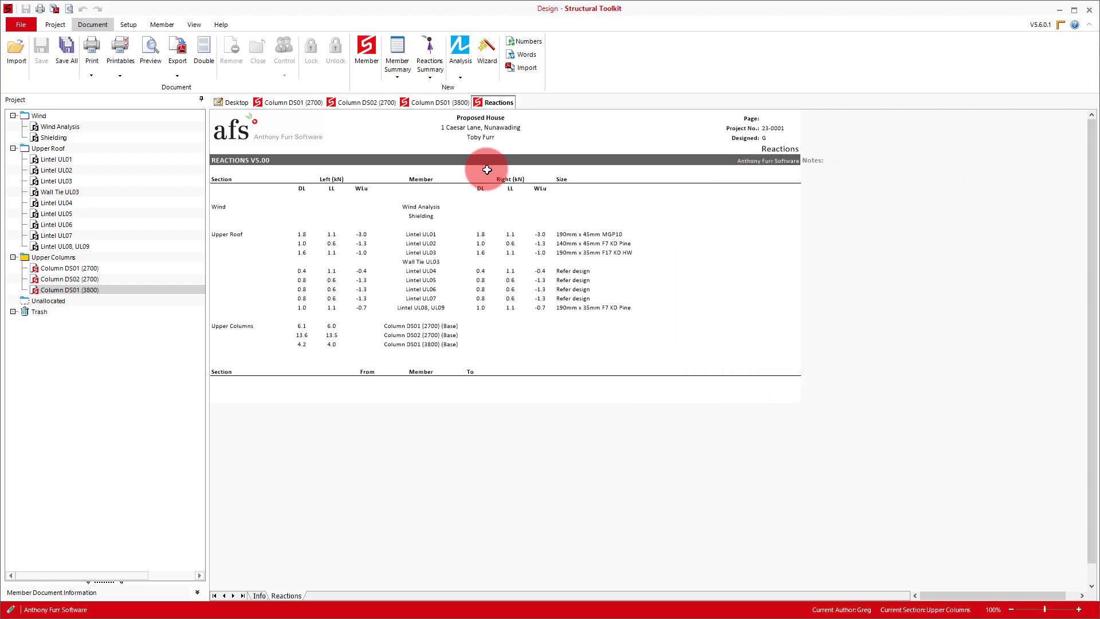
- Create a new timber mullion member named Mullion DS01 (3800)
{"action": "left_click", "coordinate": [232, 102]}
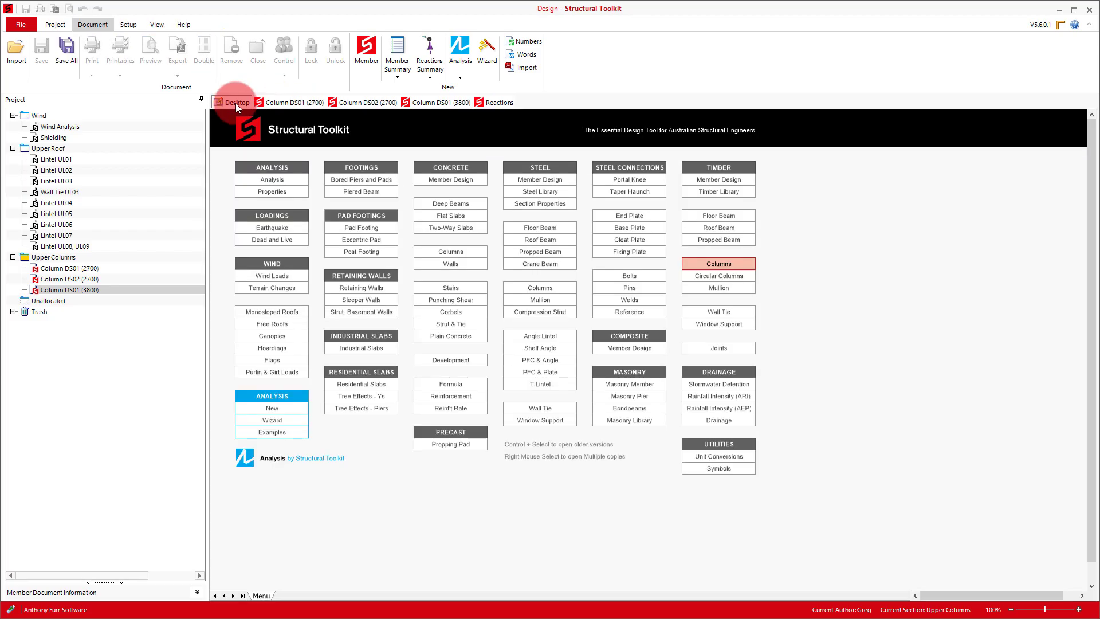
{"action": "left_click", "coordinate": [719, 288]}
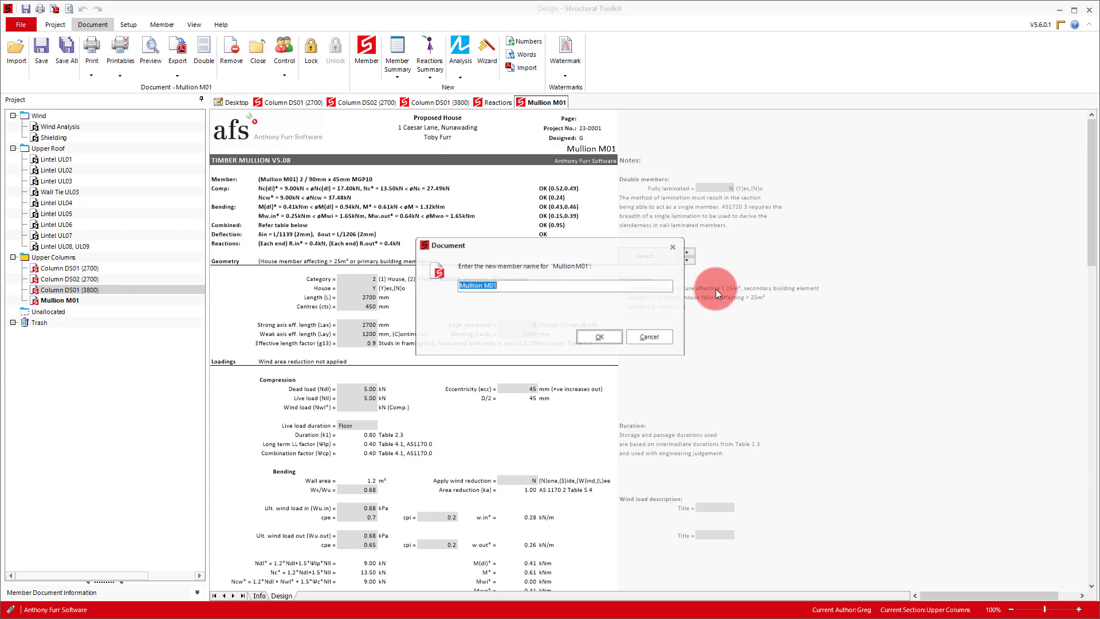
{"action": "double_click", "coordinate": [577, 285]}
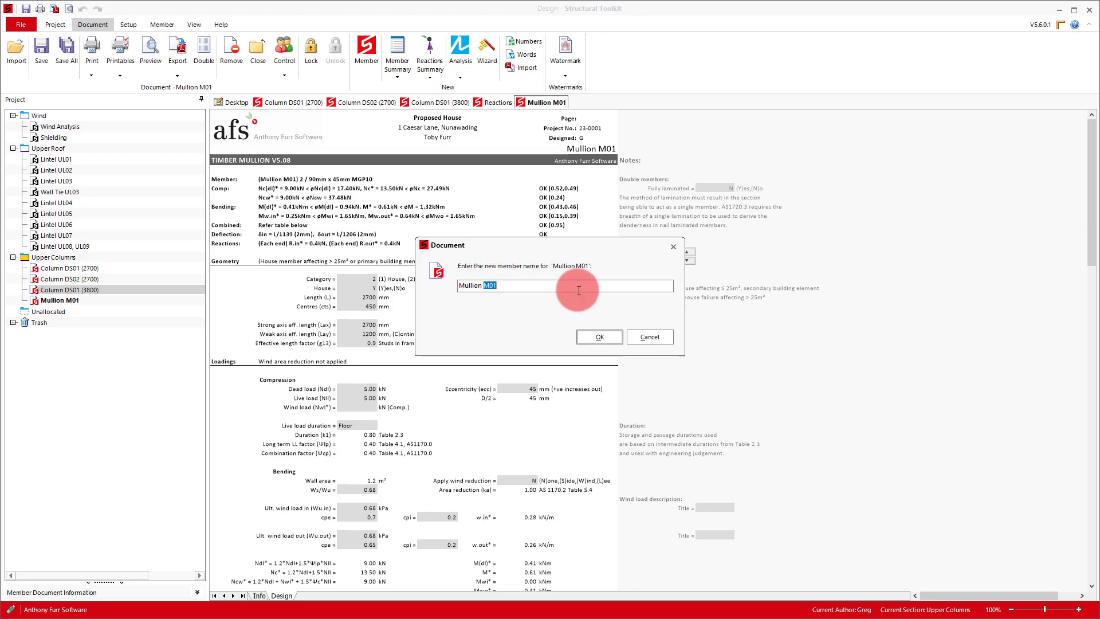
{"action": "type", "text": "DS01 (3800)"}
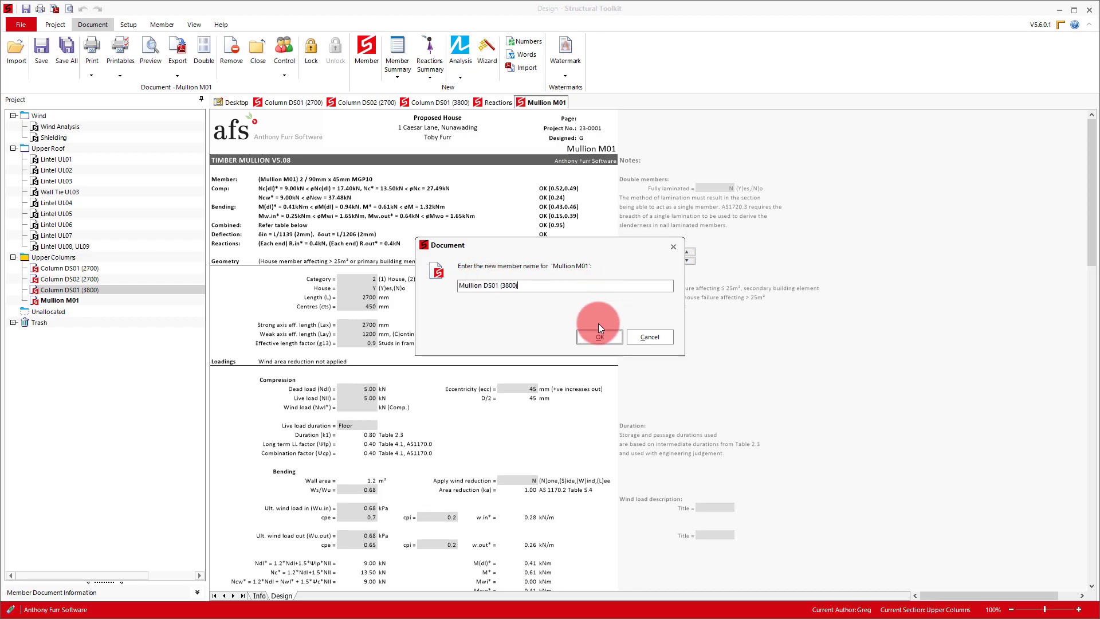
{"action": "key", "text": "Return"}
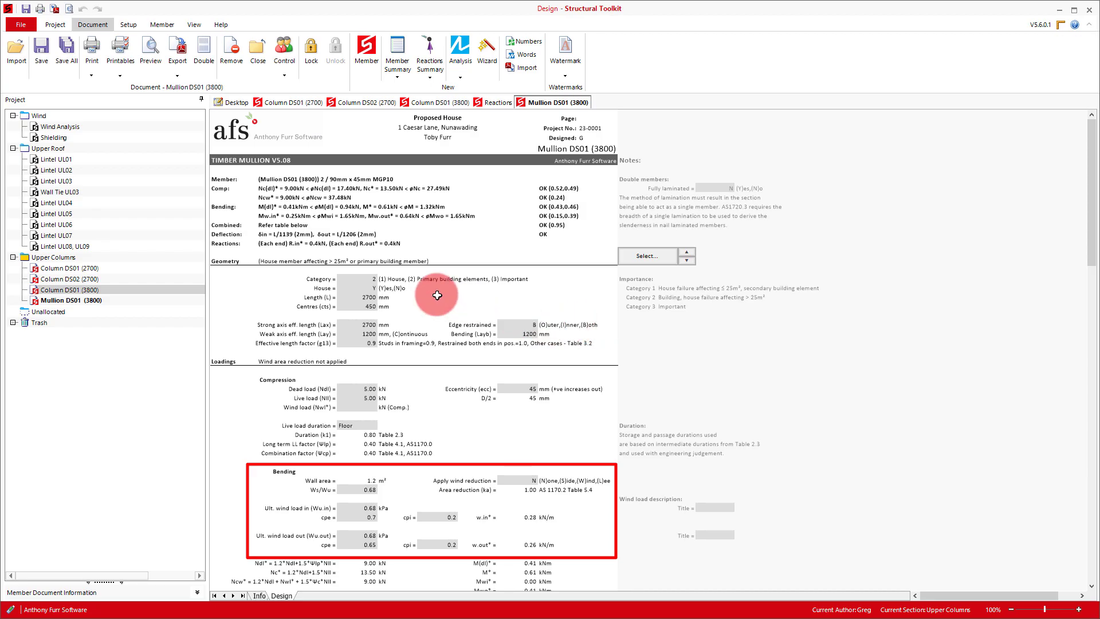
- Set the mullion's length to 3800 mm, its centres to 950 mm and its weak axis effective length to 1350 mm
{"action": "left_click", "coordinate": [339, 302]}
{"action": "left_click", "coordinate": [346, 298]}
{"action": "type", "text": "3800"}
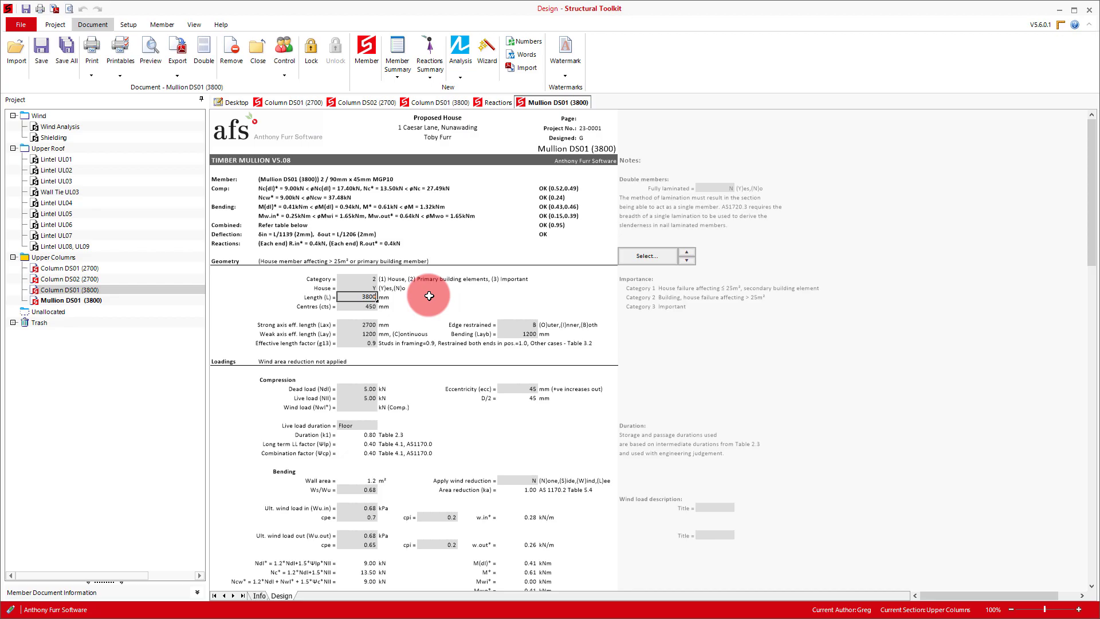
{"action": "key", "text": "Return"}
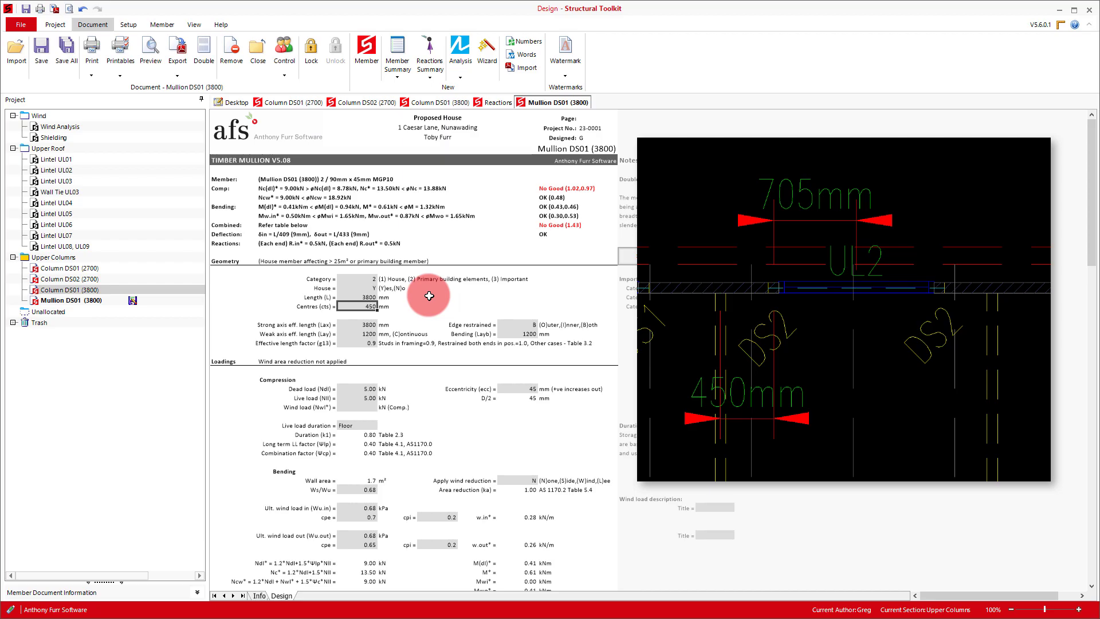
{"action": "double_click", "coordinate": [372, 304]}
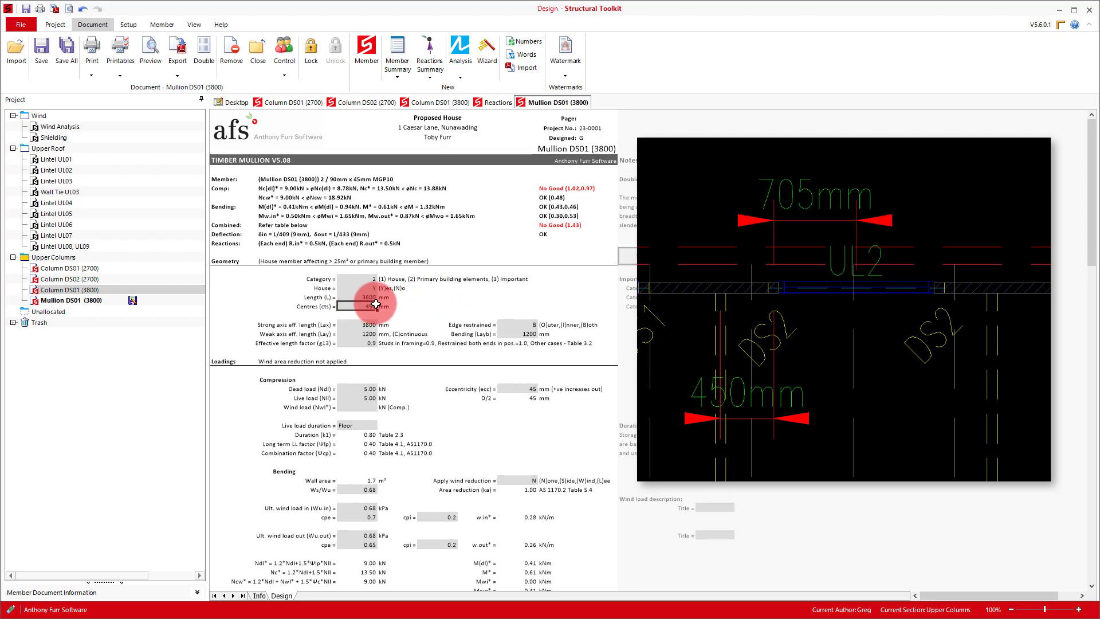
{"action": "type", "text": "95"}
{"action": "key", "text": "Return"}
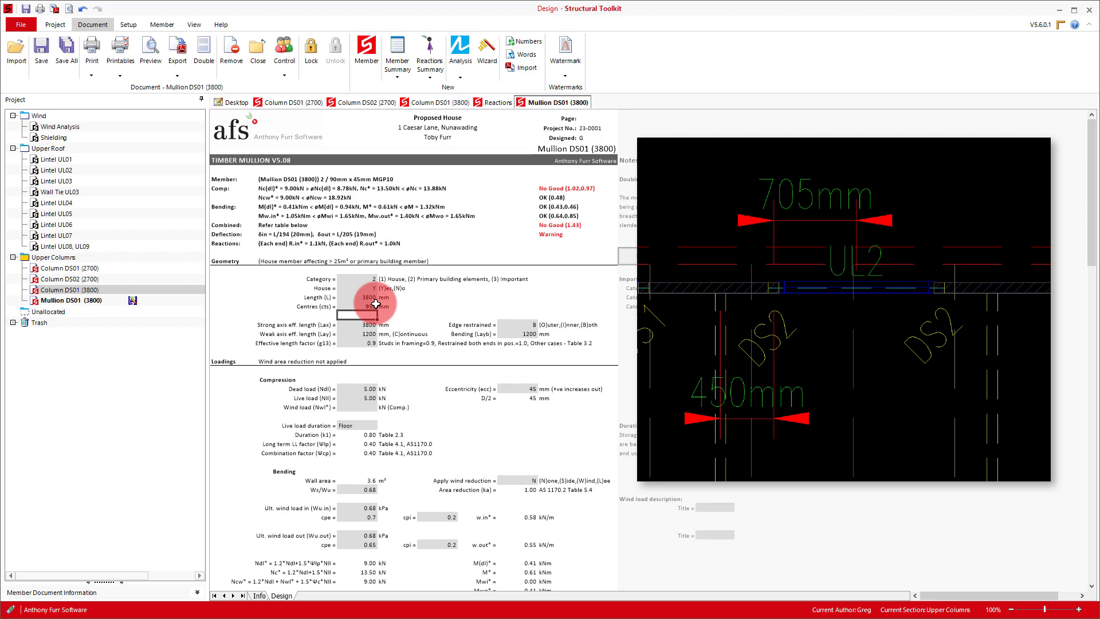
{"action": "left_click", "coordinate": [365, 339]}
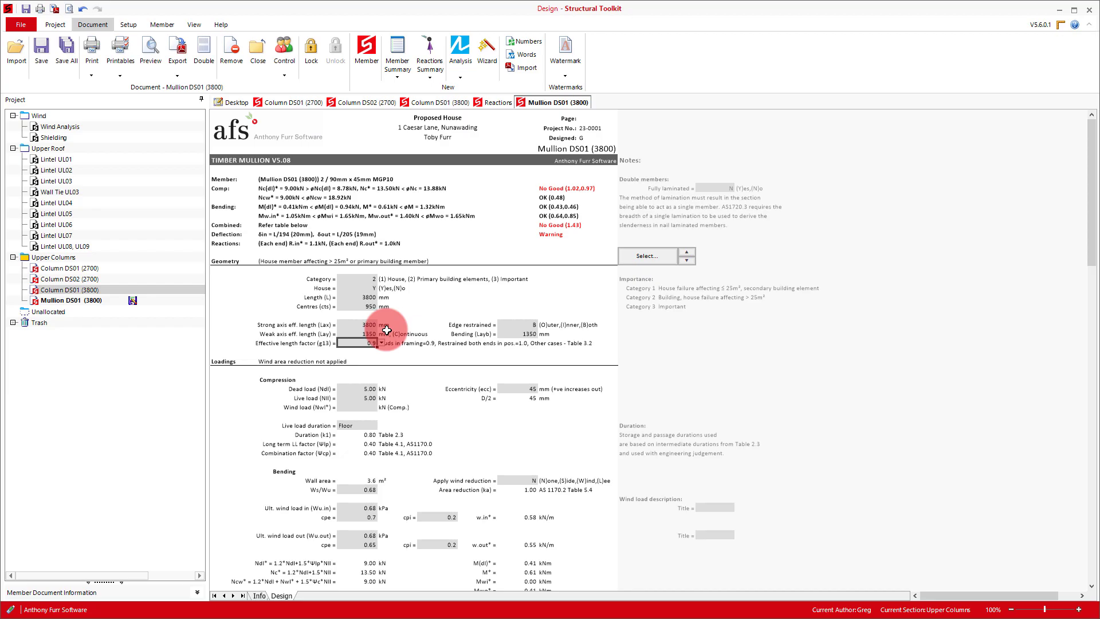
- Set the mullion's compression dead and live loads to 4 kN each and its live load duration to Roof
{"action": "left_click", "coordinate": [365, 388]}
{"action": "type", "text": "4"}
{"action": "left_click", "coordinate": [365, 398]}
{"action": "type", "text": "4"}
{"action": "left_click", "coordinate": [431, 423]}
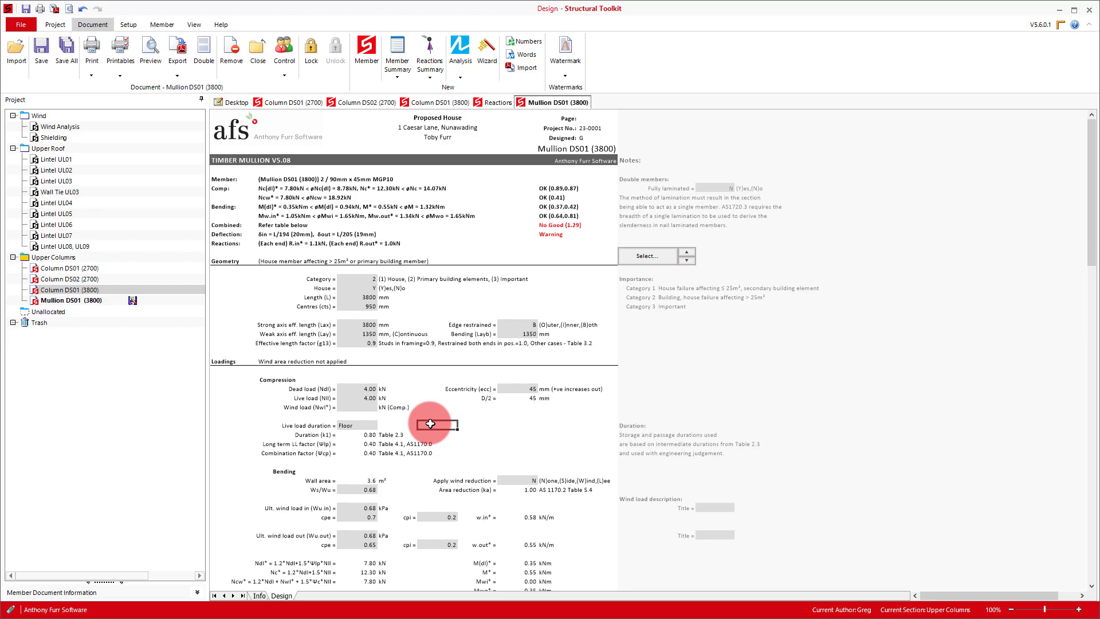
{"action": "left_click", "coordinate": [364, 425]}
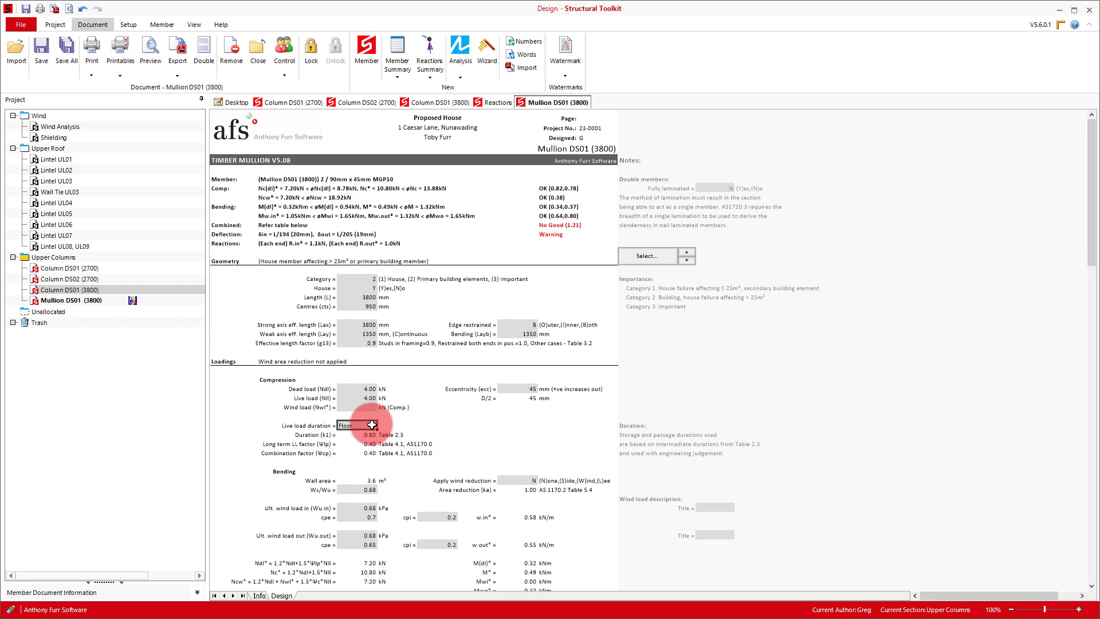
{"action": "left_click", "coordinate": [382, 426]}
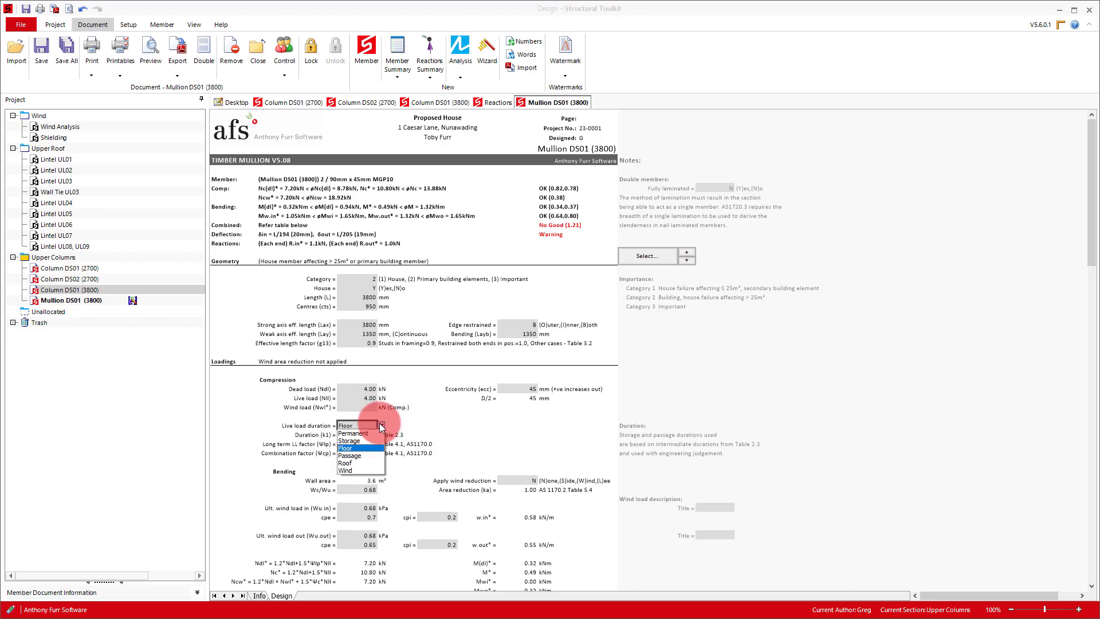
{"action": "left_click", "coordinate": [360, 453]}
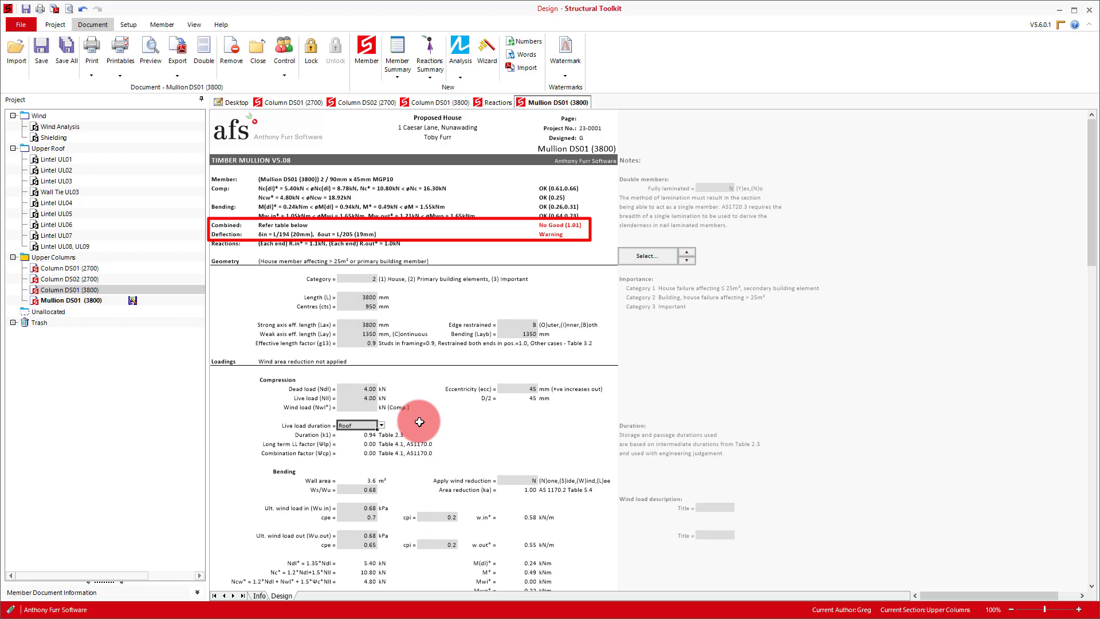
- Review the mullion's combined and deflection checks and change its section to two 90 x 45 mm F17 KD HW members
{"action": "scroll", "coordinate": [419, 422], "scroll_direction": "down", "scroll_amount": 3}
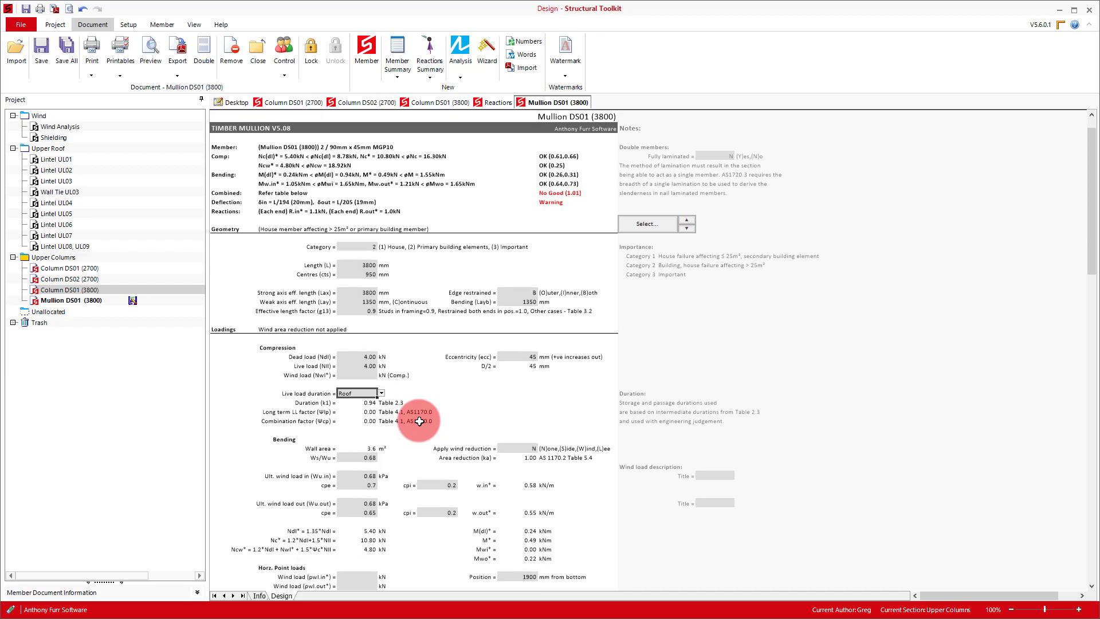
{"action": "scroll", "coordinate": [421, 421], "scroll_direction": "down", "scroll_amount": 7}
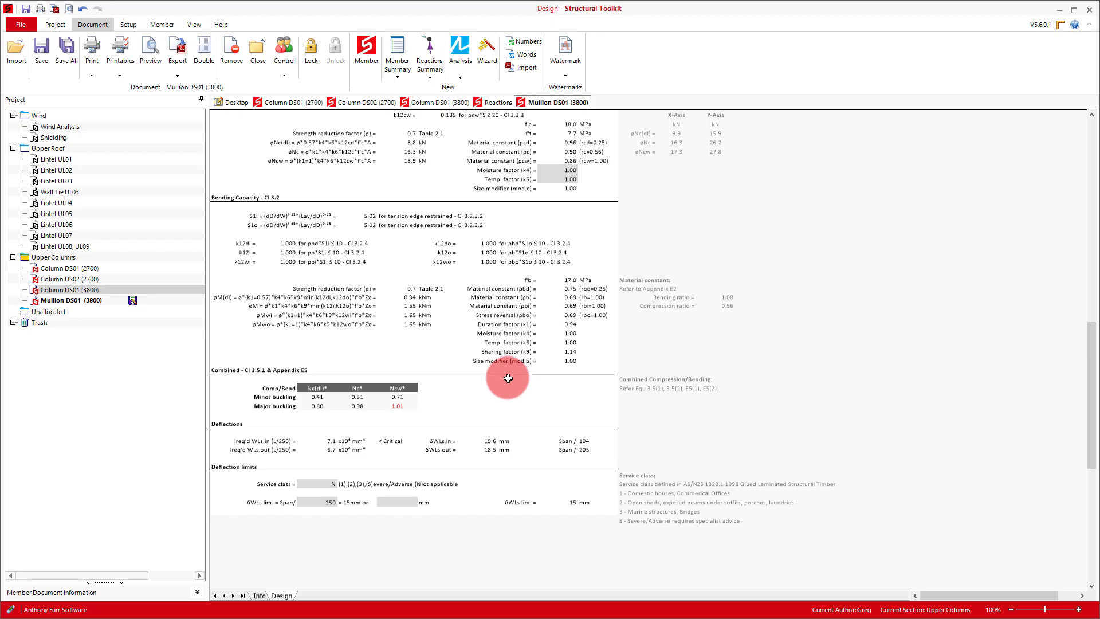
{"action": "scroll", "coordinate": [508, 378], "scroll_direction": "up", "scroll_amount": 15}
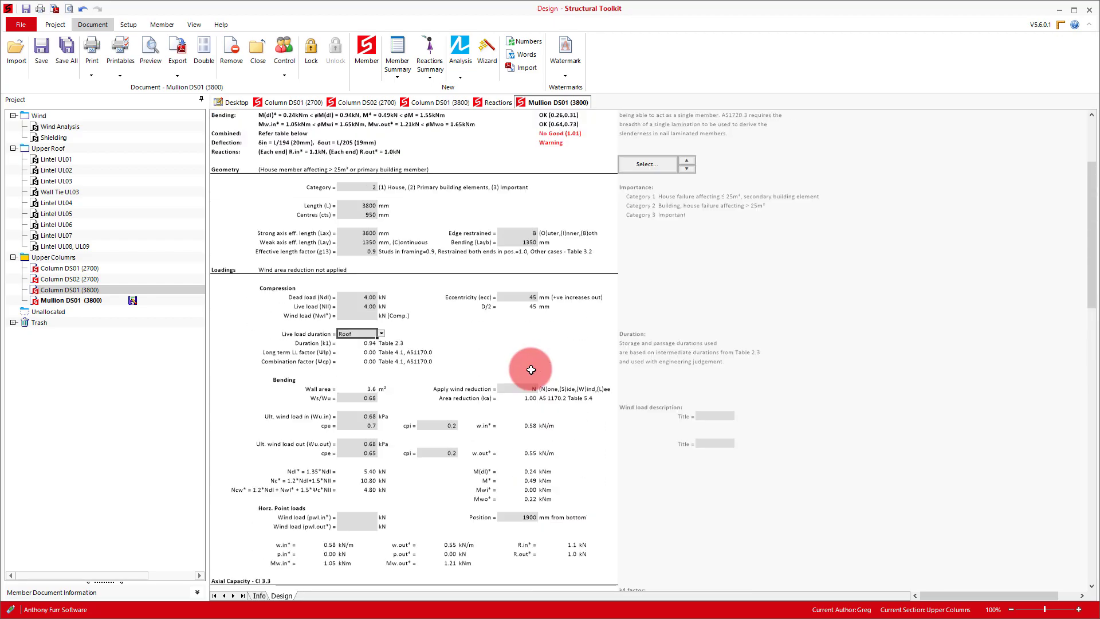
{"action": "left_click", "coordinate": [636, 254]}
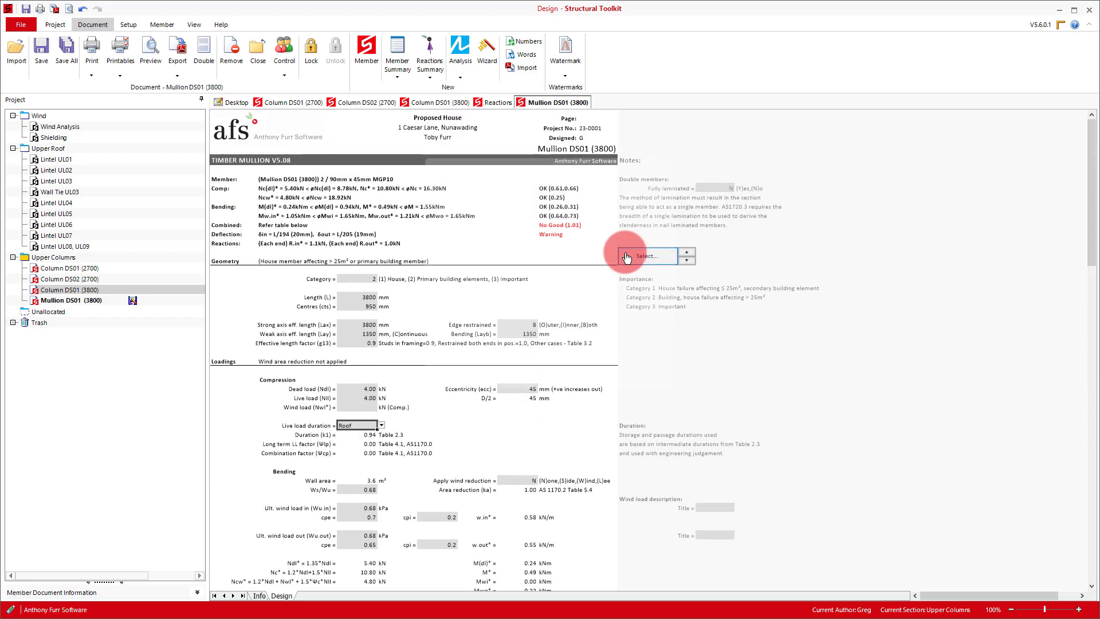
{"action": "left_click", "coordinate": [500, 189]}
{"action": "scroll", "coordinate": [466, 215], "scroll_direction": "up", "scroll_amount": 3}
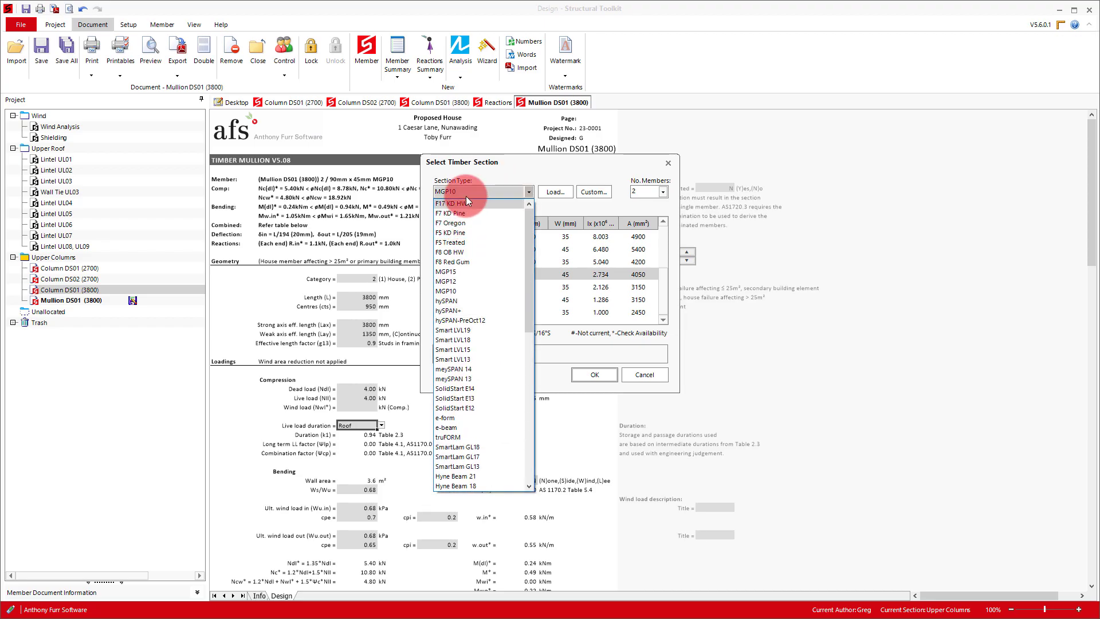
{"action": "left_click", "coordinate": [465, 204]}
{"action": "left_click", "coordinate": [594, 373]}
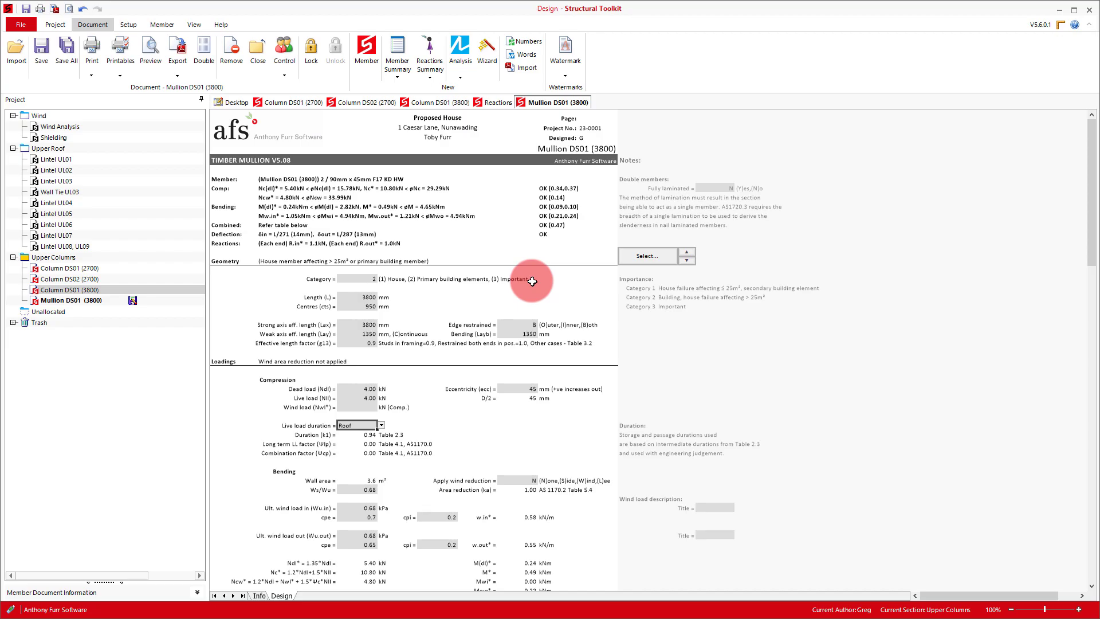
{"action": "left_click", "coordinate": [515, 392]}
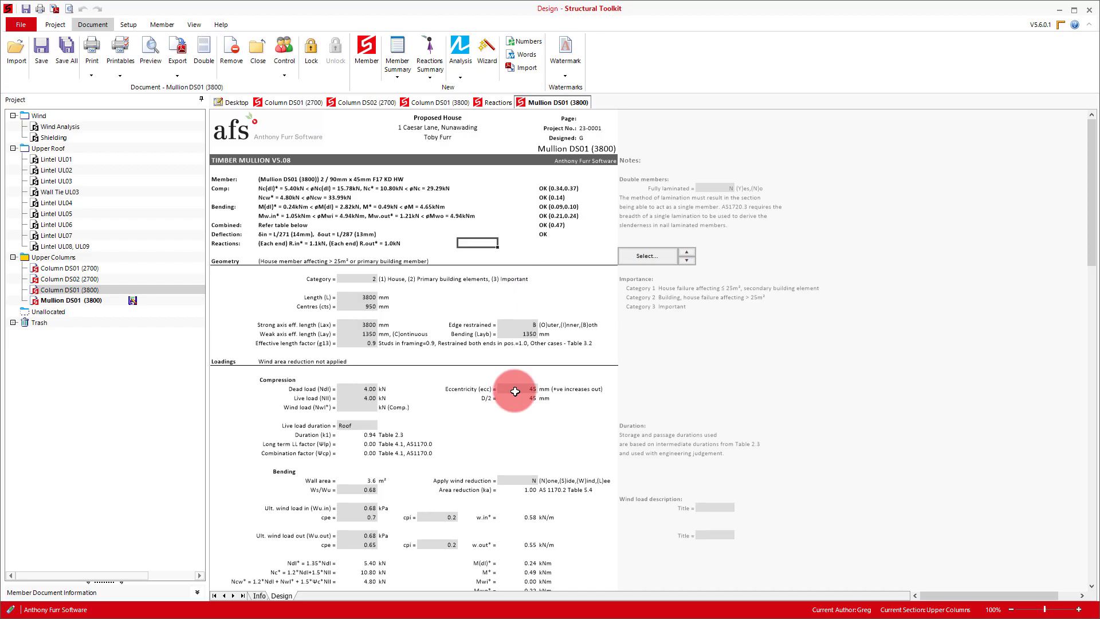
- Rename the mullion member as Mullion DS02 (3800)
{"action": "right_click", "coordinate": [559, 102]}
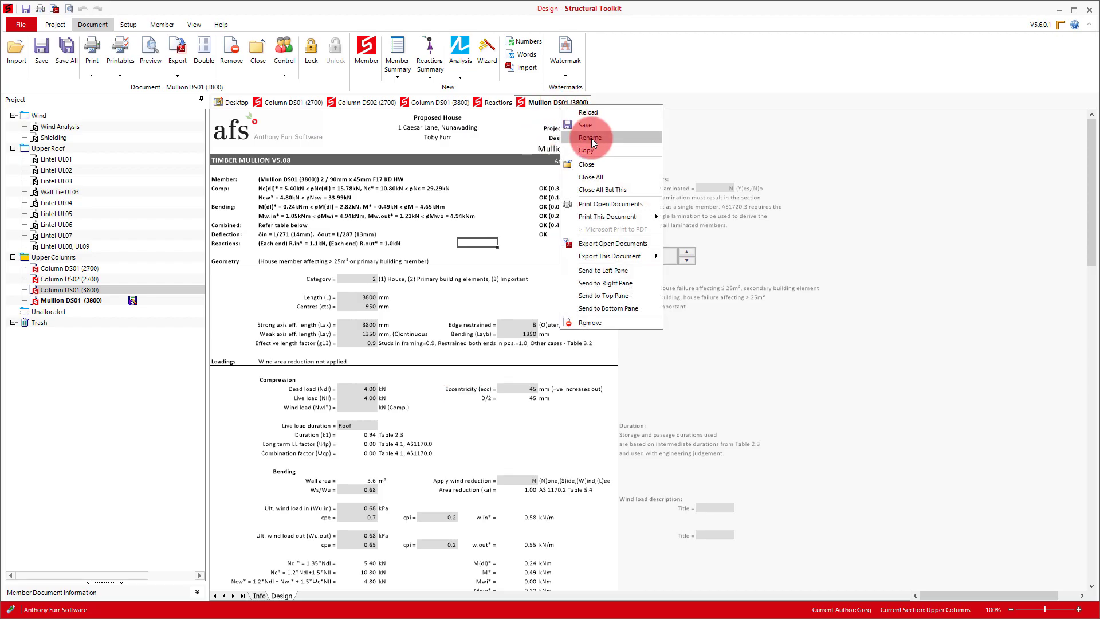
{"action": "left_click", "coordinate": [590, 138]}
{"action": "left_click", "coordinate": [483, 285]}
{"action": "key", "text": "BackSpace"}
{"action": "type", "text": "2"}
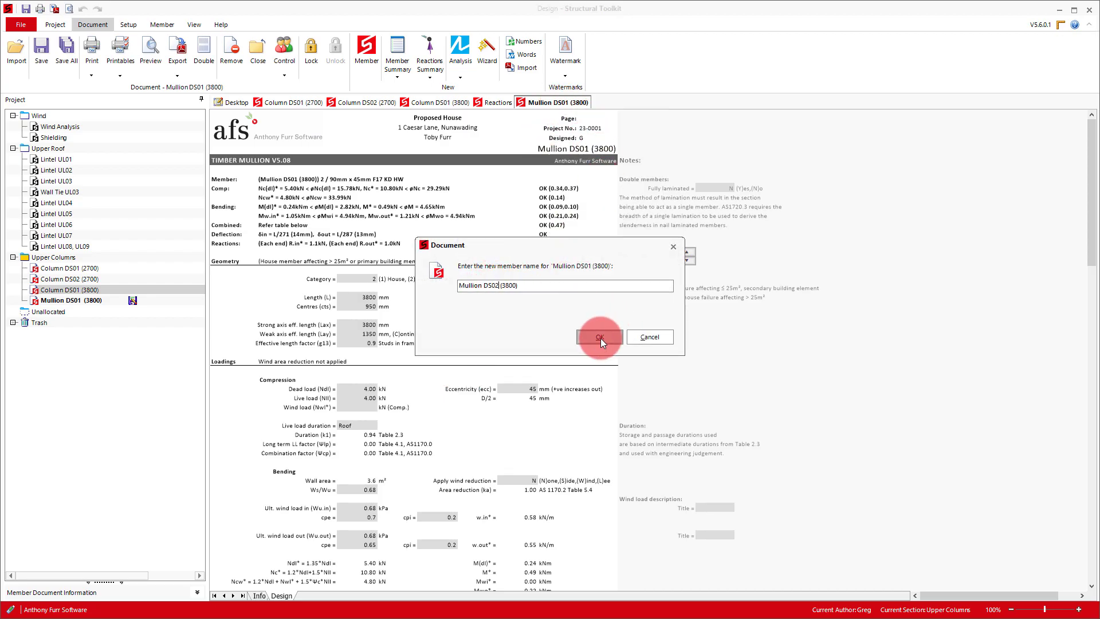
{"action": "left_click", "coordinate": [600, 338]}
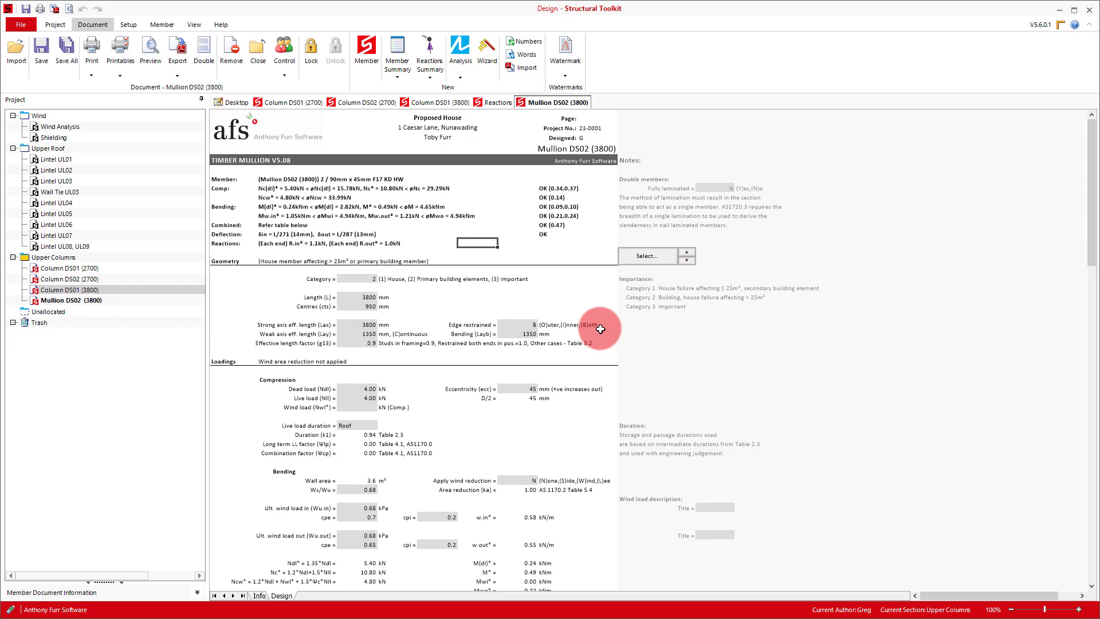
- Open the Column DS01 (3800) design
{"action": "left_click", "coordinate": [67, 290]}
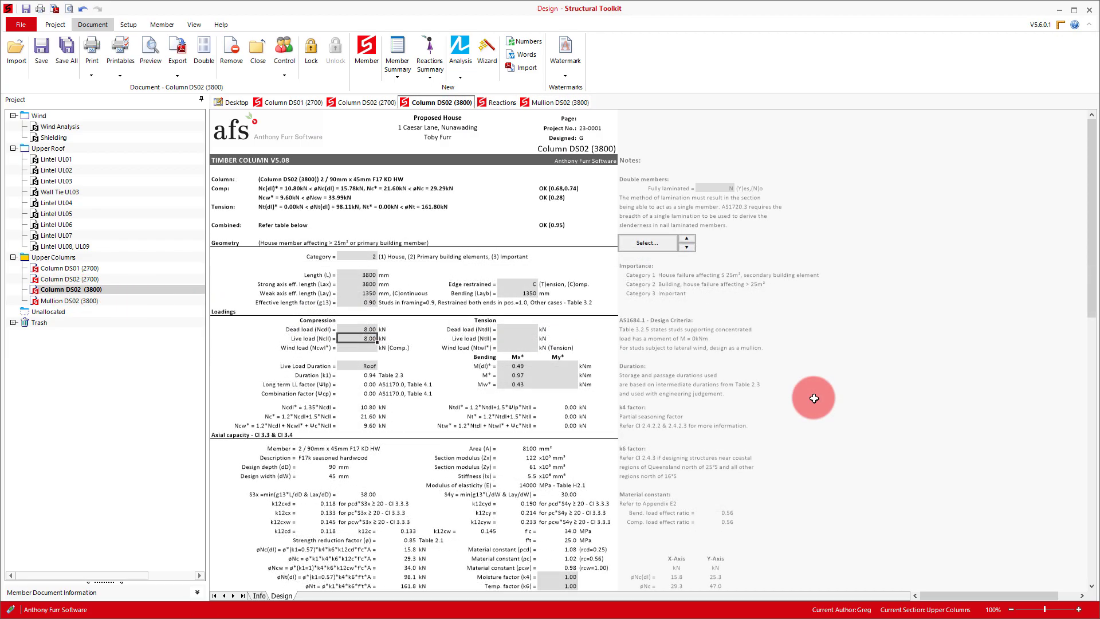